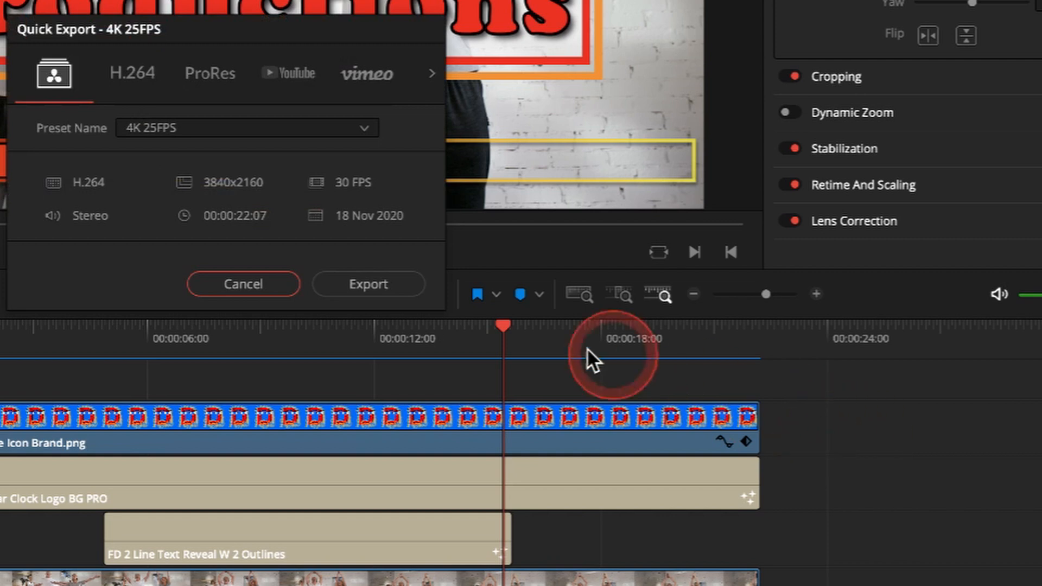
# - Quick-export the timeline with the You Tube 1080P preset as Timeline 2 into the Tutorials folder and dismiss the finished render
pyautogui.click(364, 128)
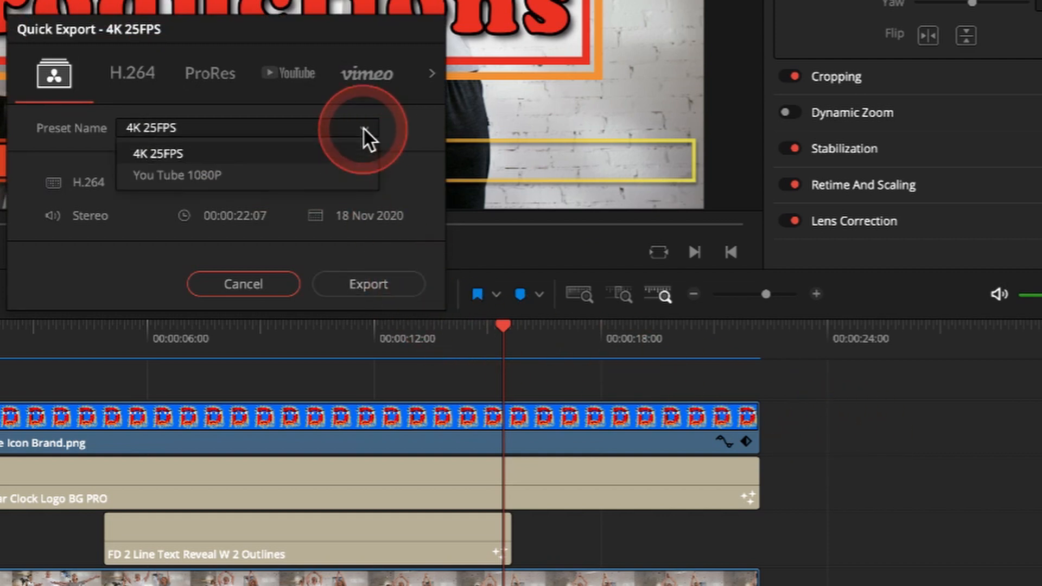
pyautogui.click(238, 174)
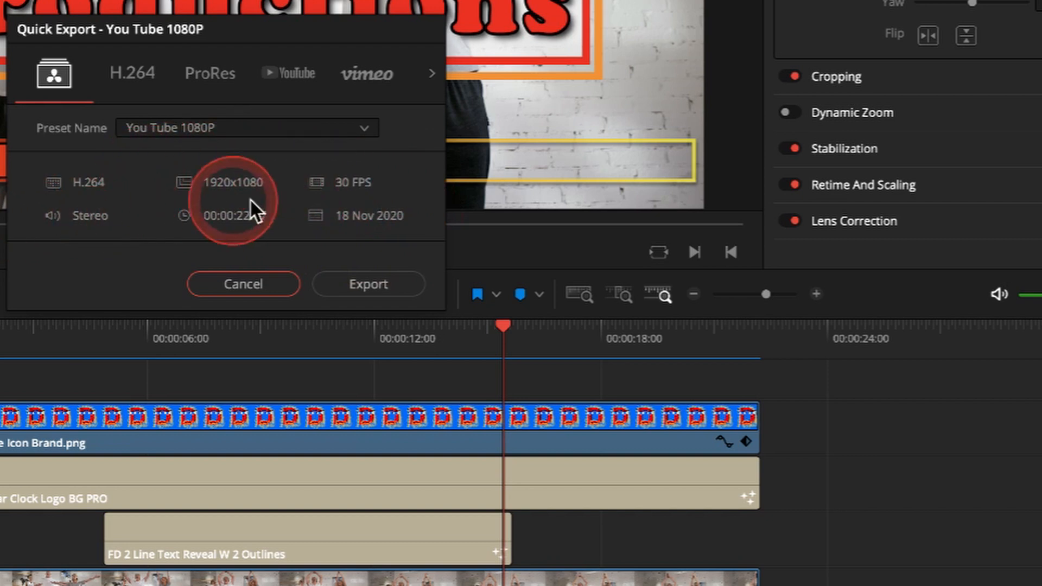
pyautogui.click(385, 283)
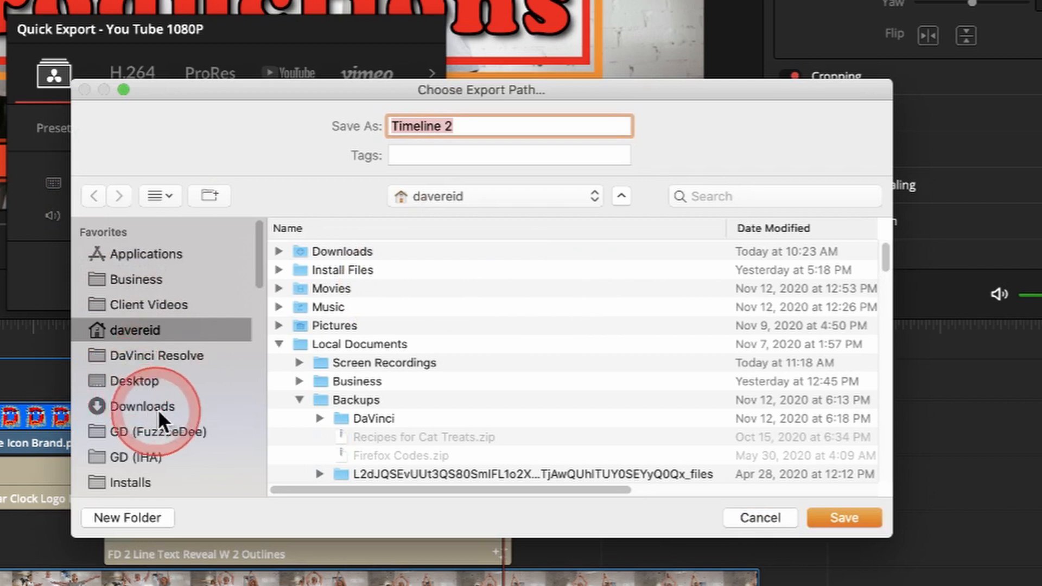
pyautogui.scroll(-5, 175, 412)
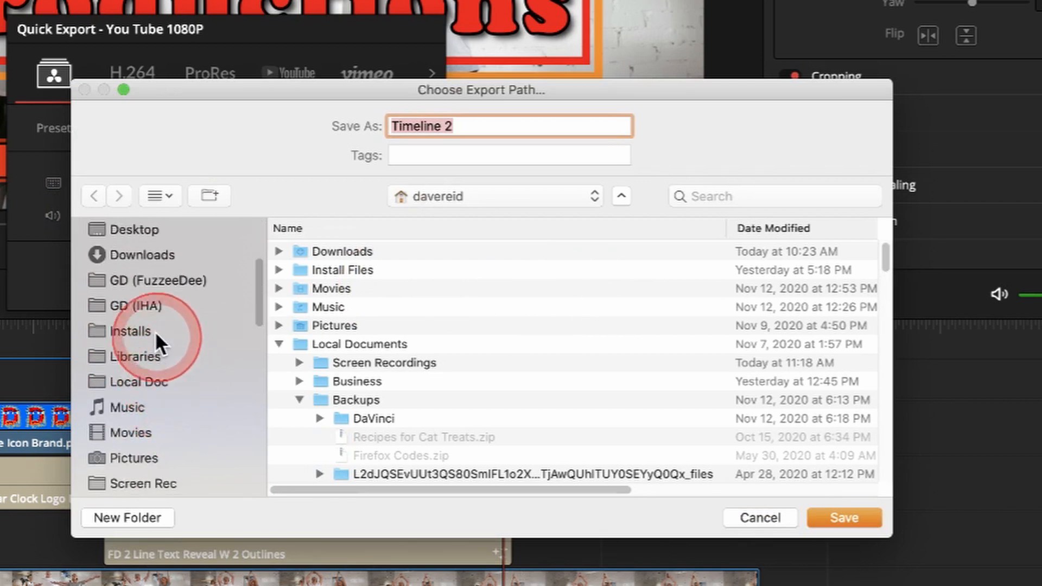
pyautogui.scroll(-3, 140, 443)
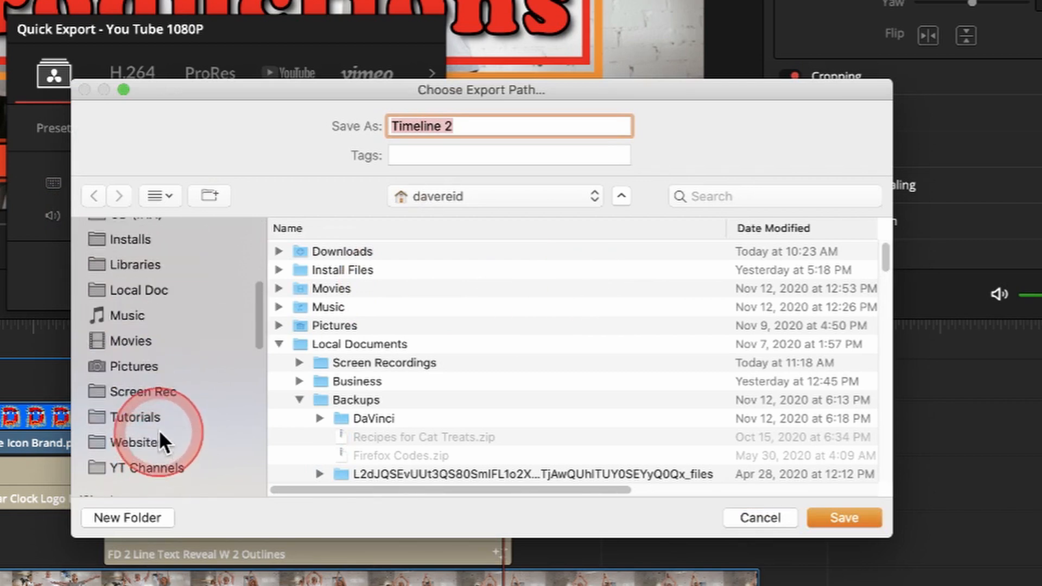
pyautogui.click(136, 418)
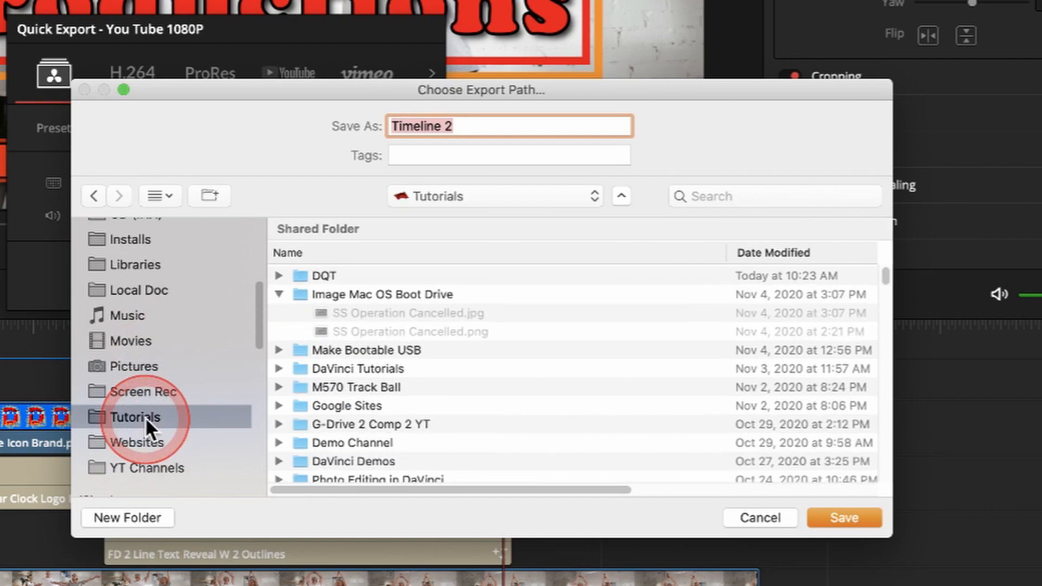
pyautogui.click(859, 520)
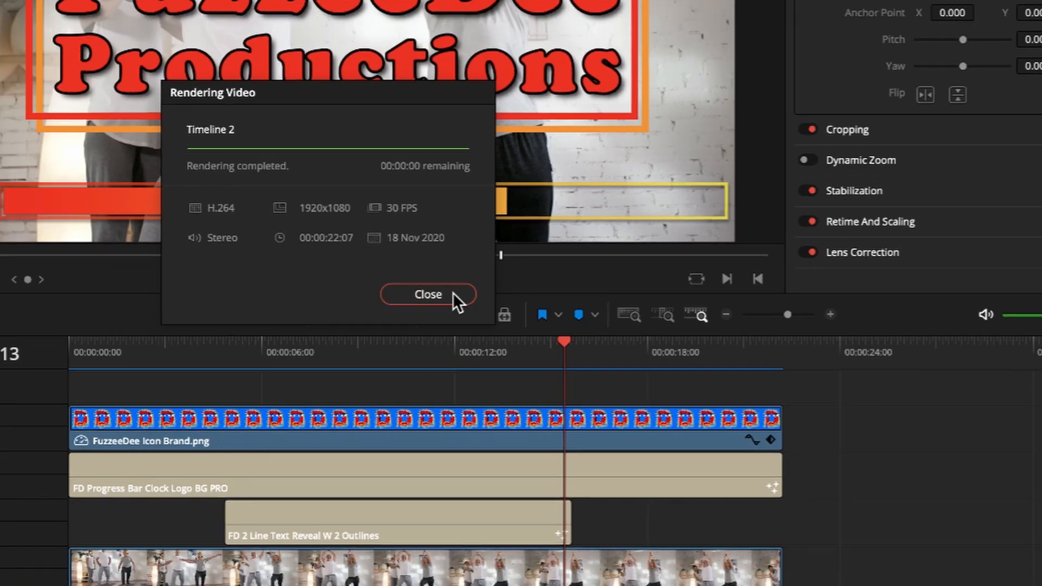
pyautogui.click(373, 268)
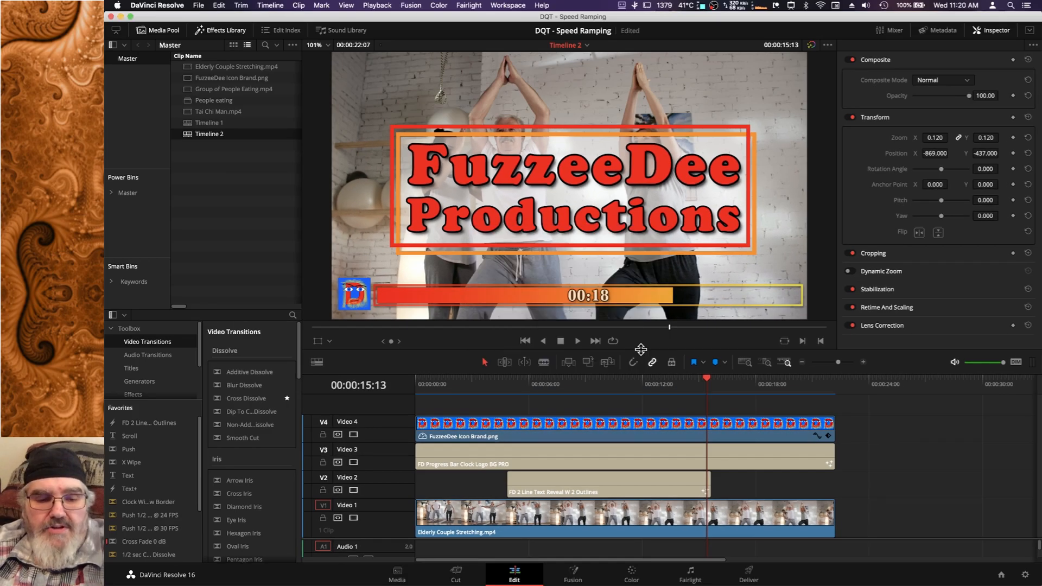
# - Switch to Finder, play the exported Timeline 2.mp4 from the Tutorials folder in QuickTime Player, and return to DaVinci Resolve
pyautogui.press('super+Tab')
pyautogui.press('super+Tab')
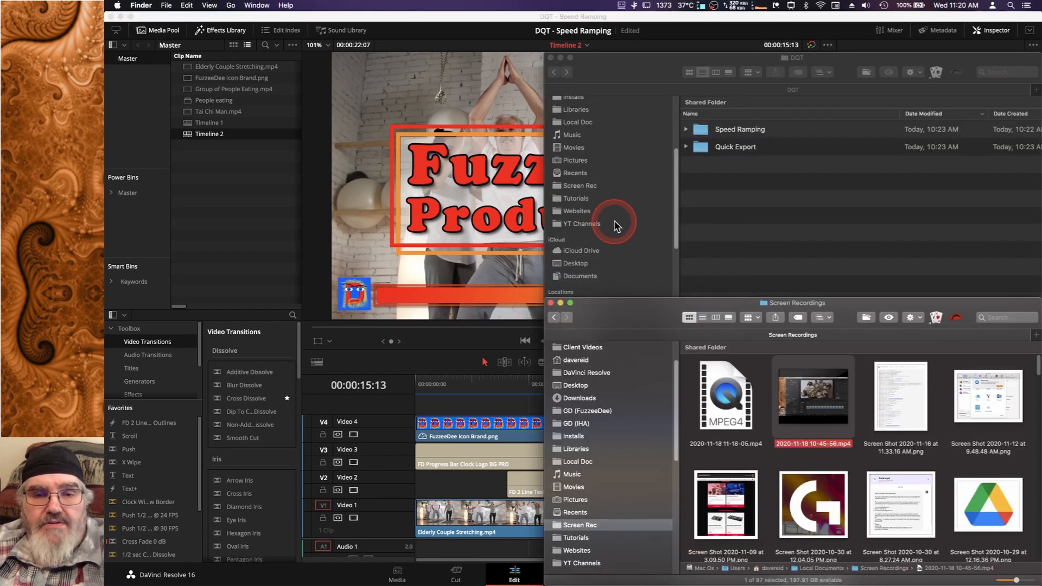
pyautogui.click(603, 199)
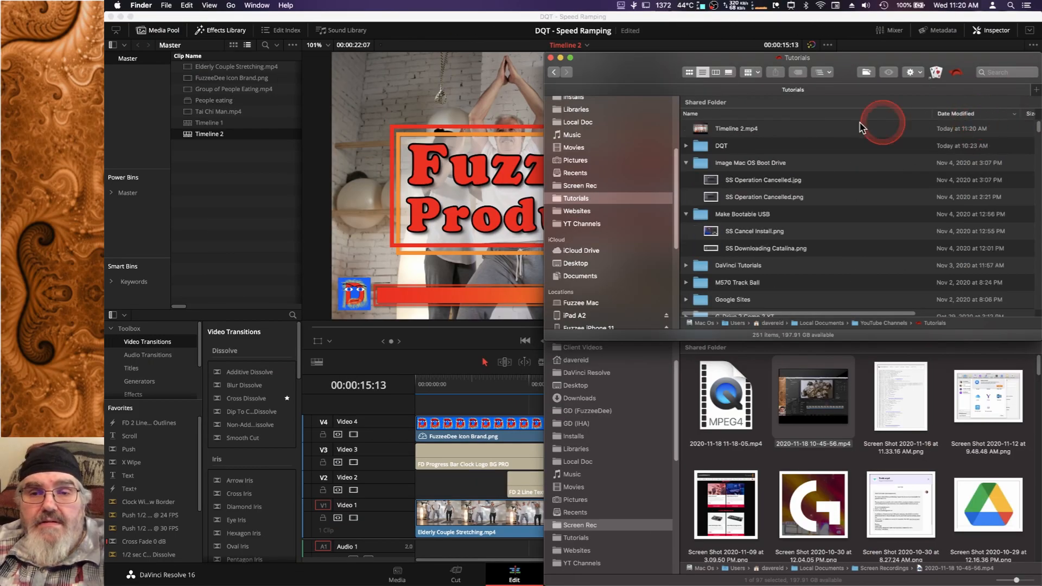
pyautogui.doubleClick(724, 129)
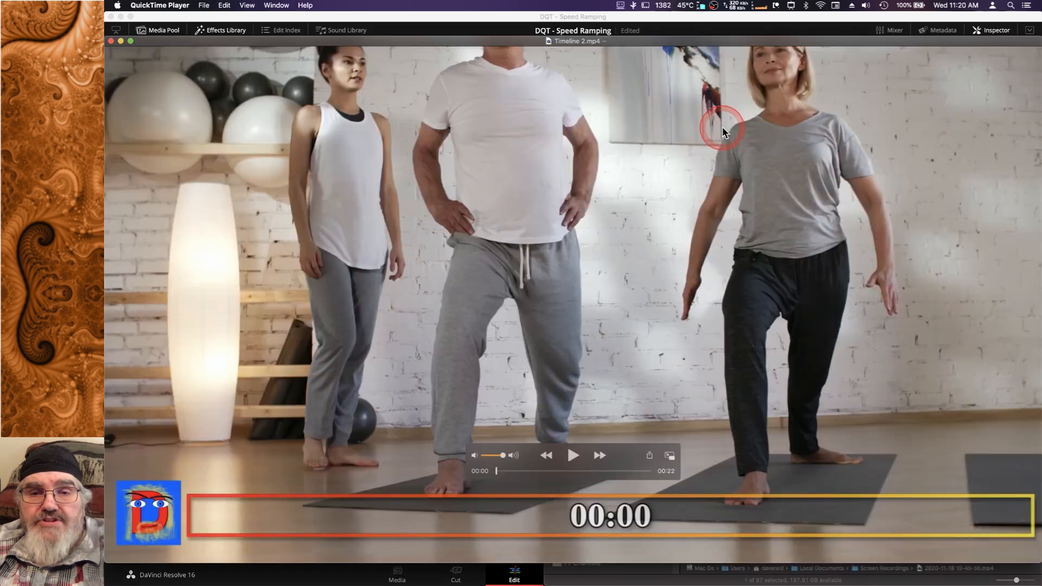
pyautogui.click(573, 456)
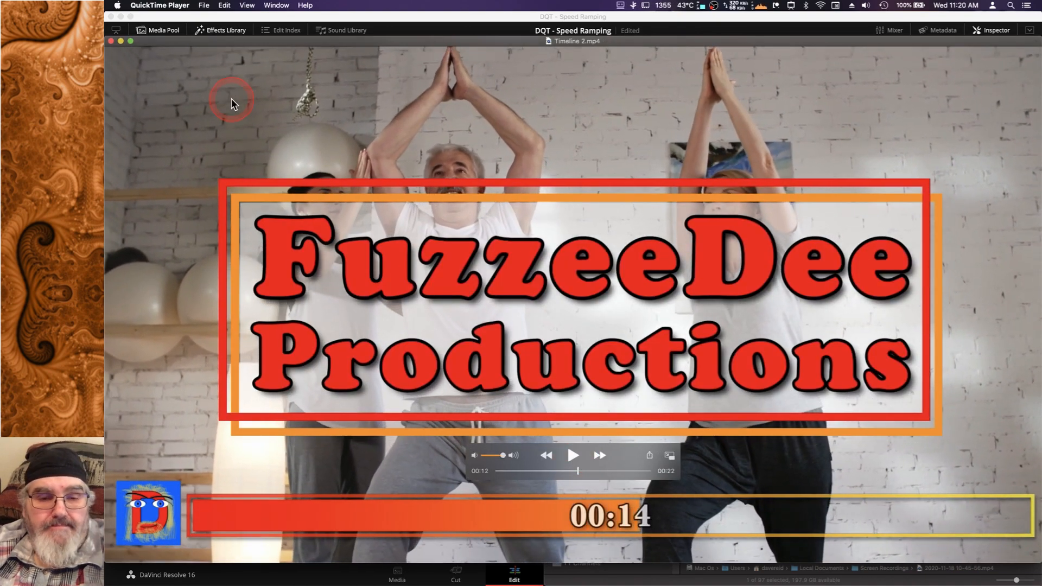
pyautogui.press('super+q')
pyautogui.click(387, 20)
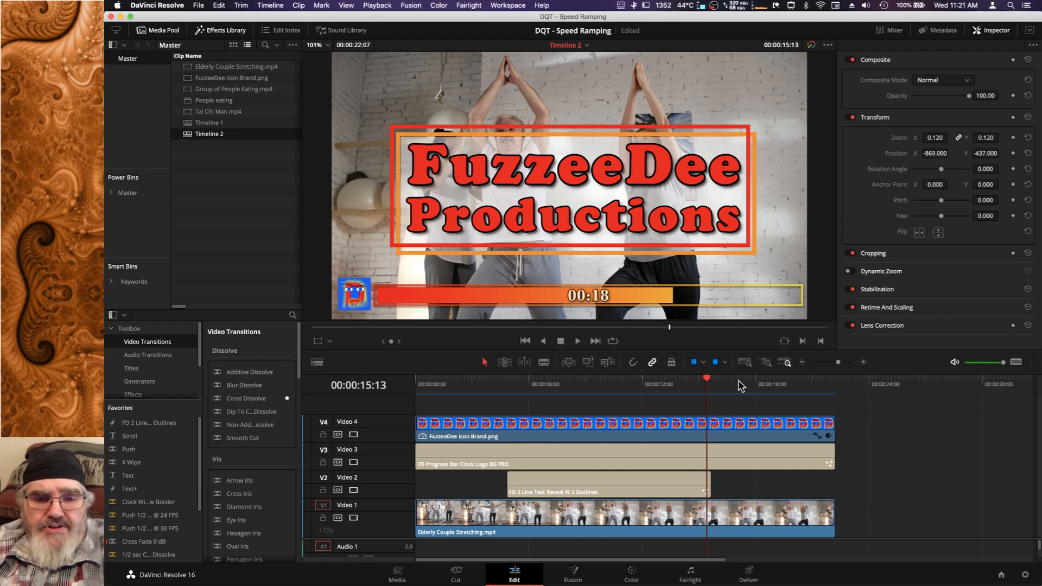
# - Go to the Deliver page and set the video render format to QuickTime
pyautogui.click(871, 483)
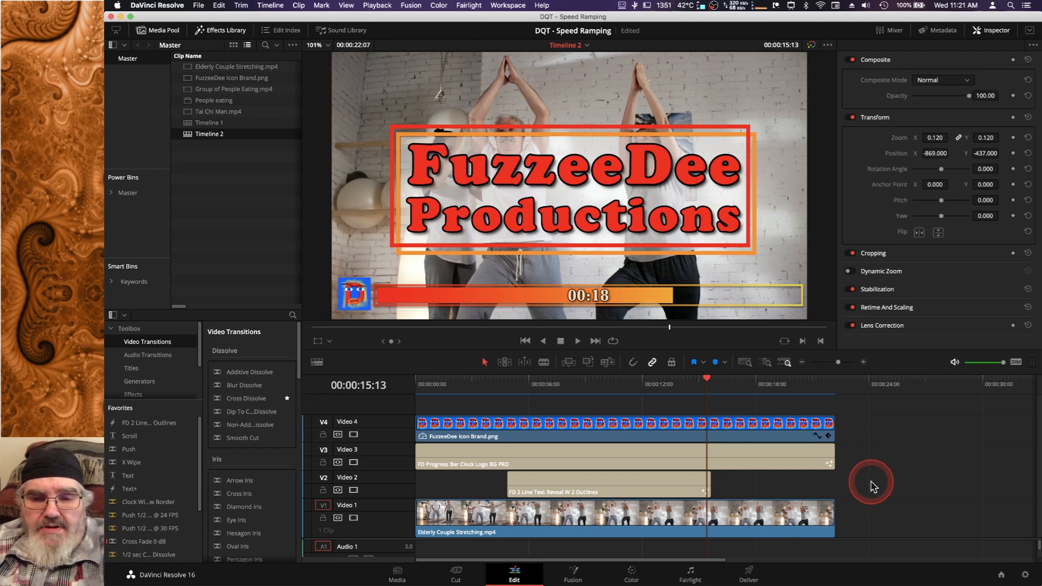
pyautogui.click(749, 574)
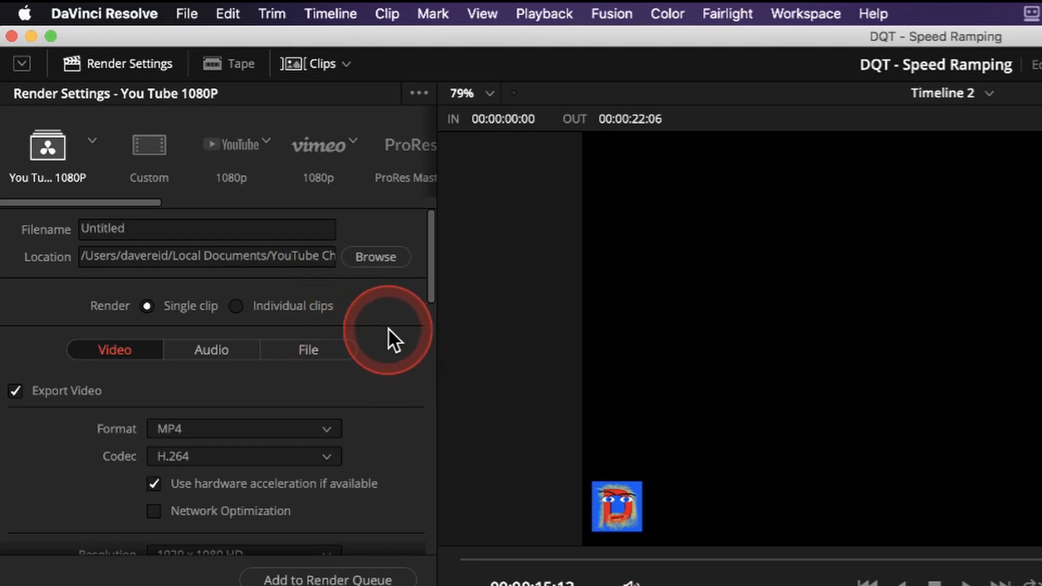
pyautogui.scroll(-3, 389, 328)
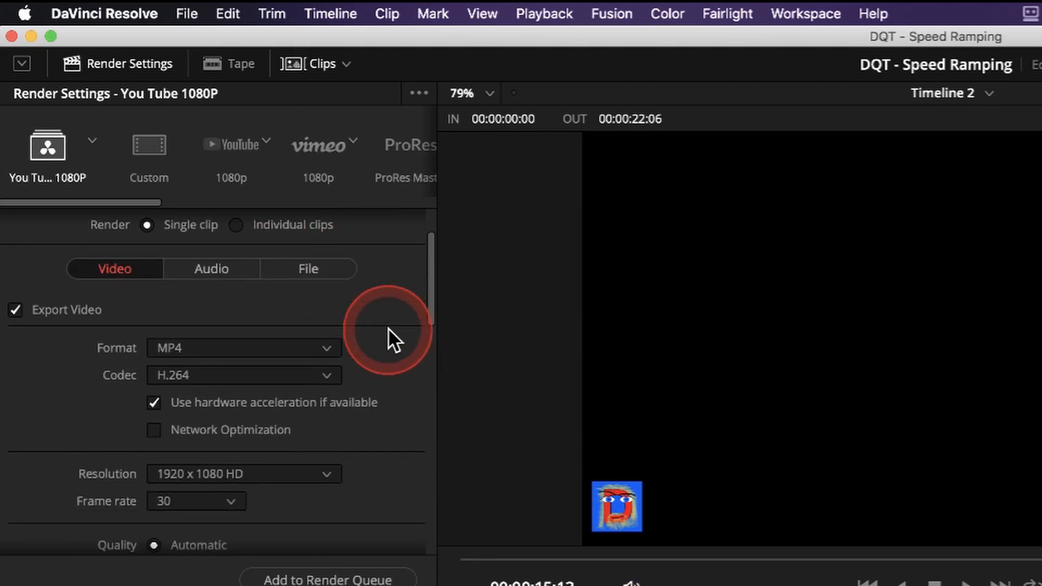
pyautogui.click(331, 347)
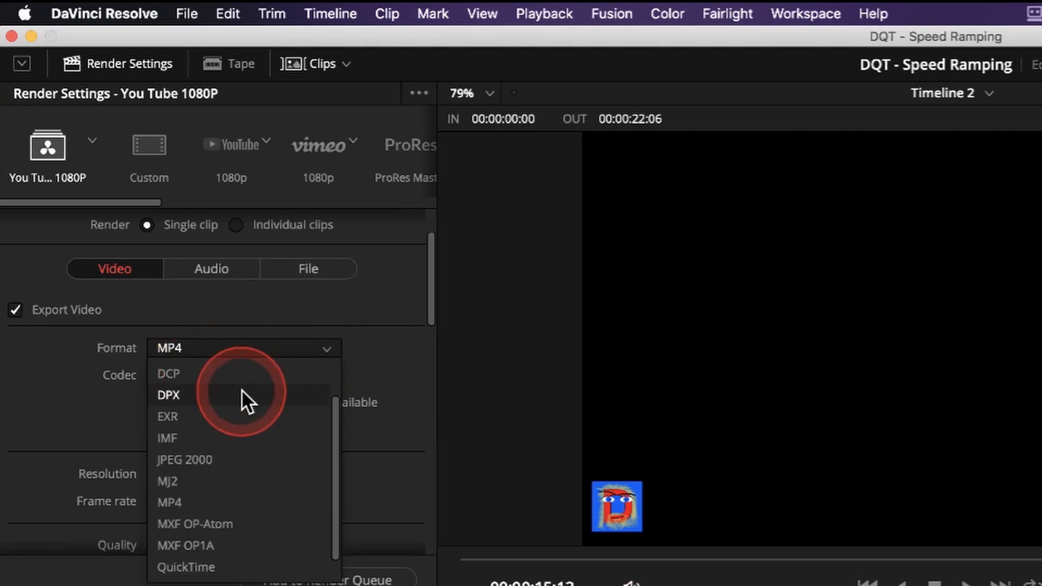
pyautogui.scroll(2, 244, 400)
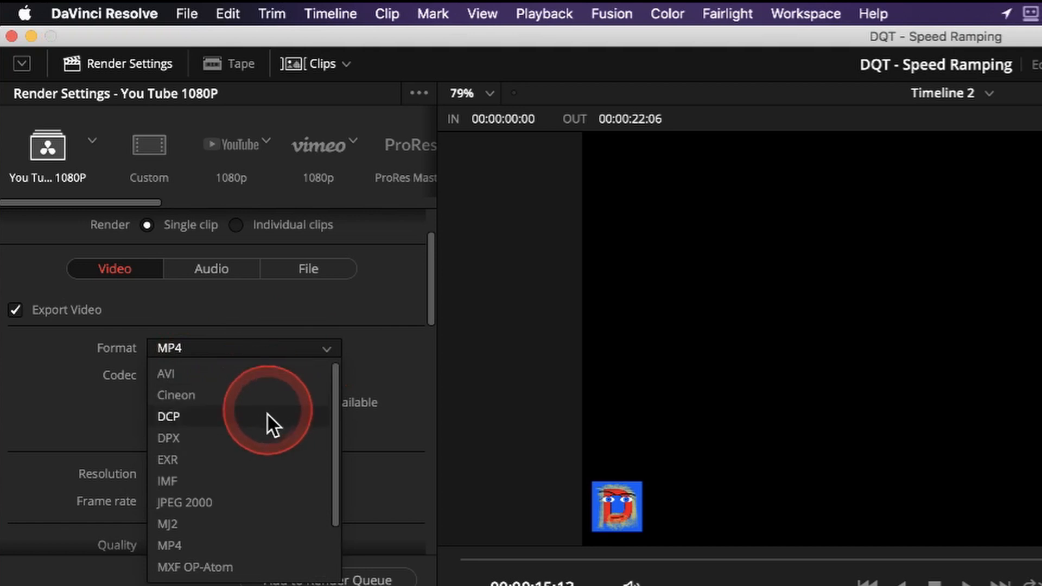
pyautogui.scroll(-3, 264, 486)
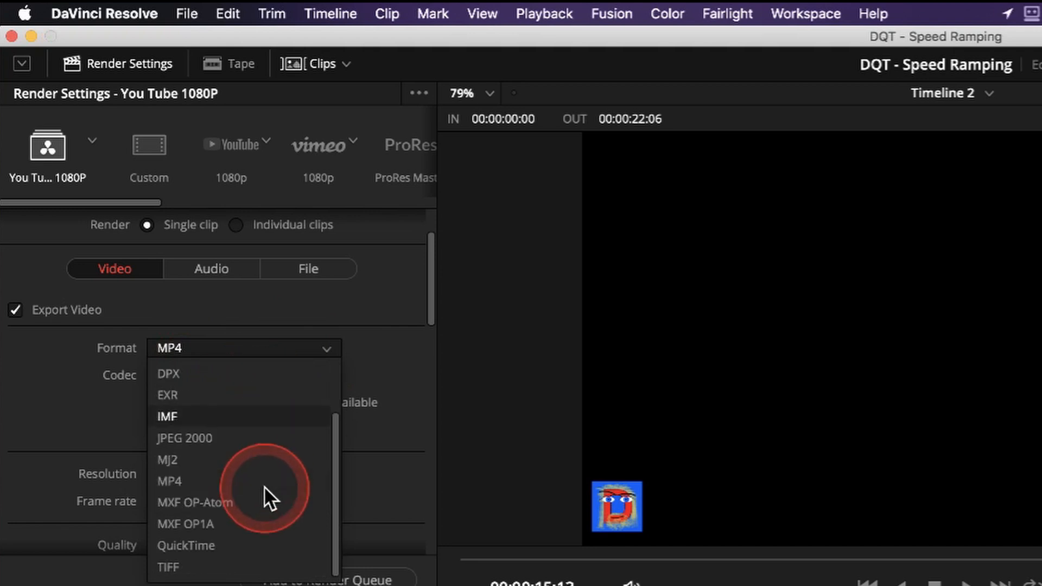
pyautogui.click(201, 545)
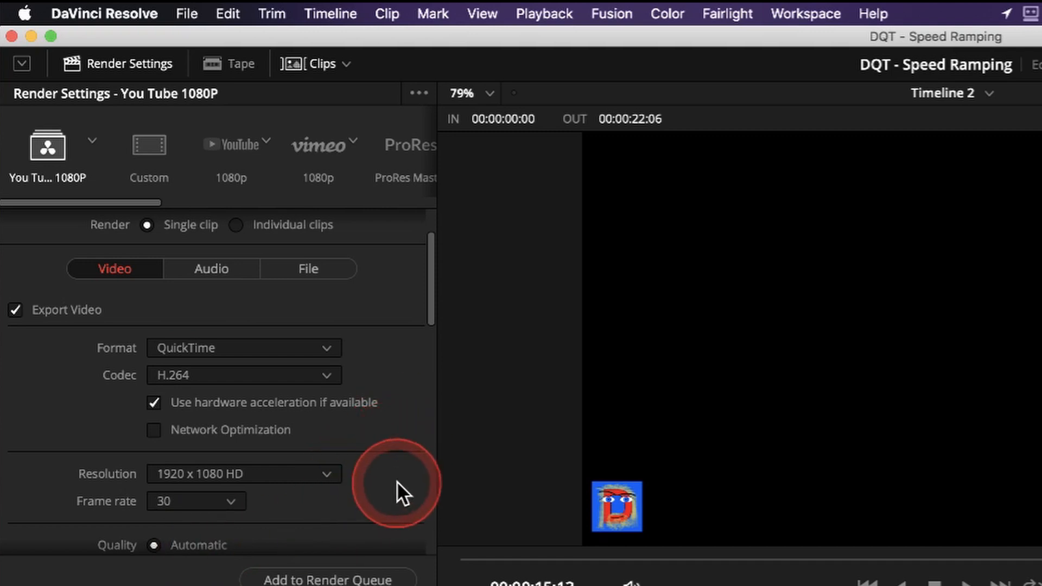
# - Examine the video render settings, from resolution, quality and key frames through the advanced options
pyautogui.scroll(-3, 410, 445)
pyautogui.scroll(-4, 411, 445)
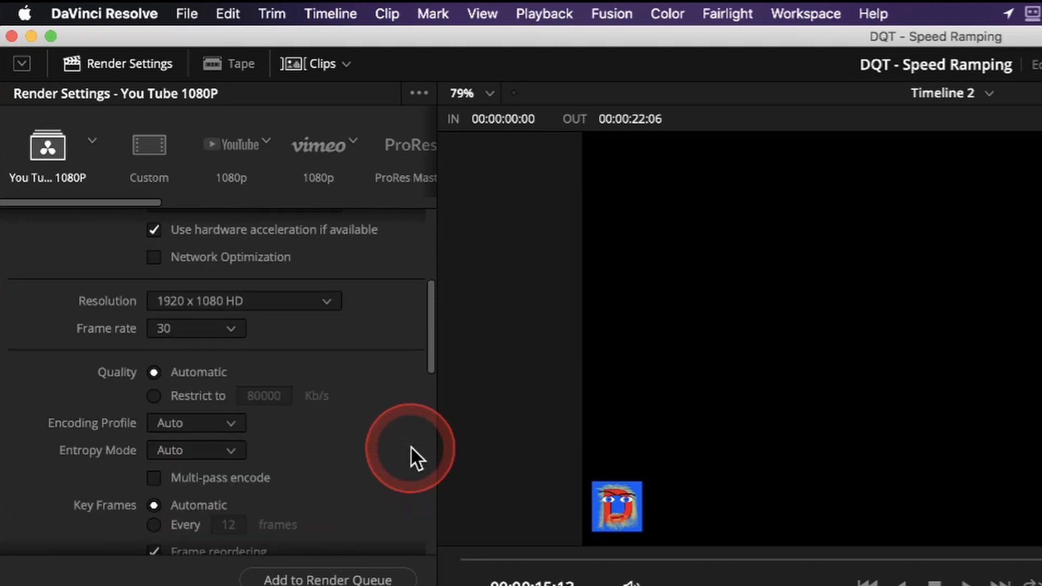
pyautogui.scroll(-7, 412, 428)
pyautogui.scroll(14, 412, 428)
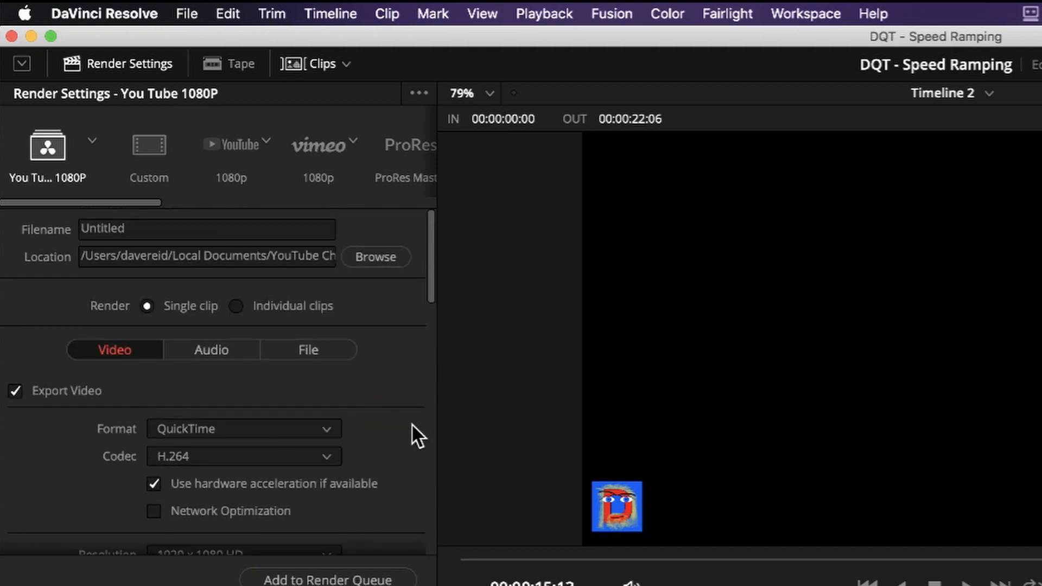
pyautogui.scroll(-8, 400, 382)
pyautogui.scroll(-15, 400, 382)
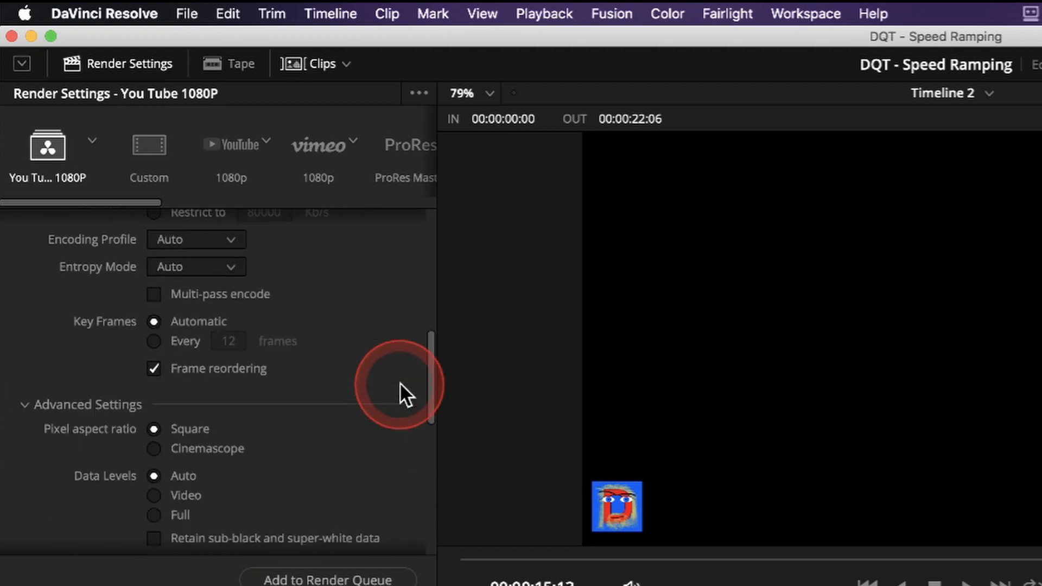
pyautogui.scroll(-8, 400, 382)
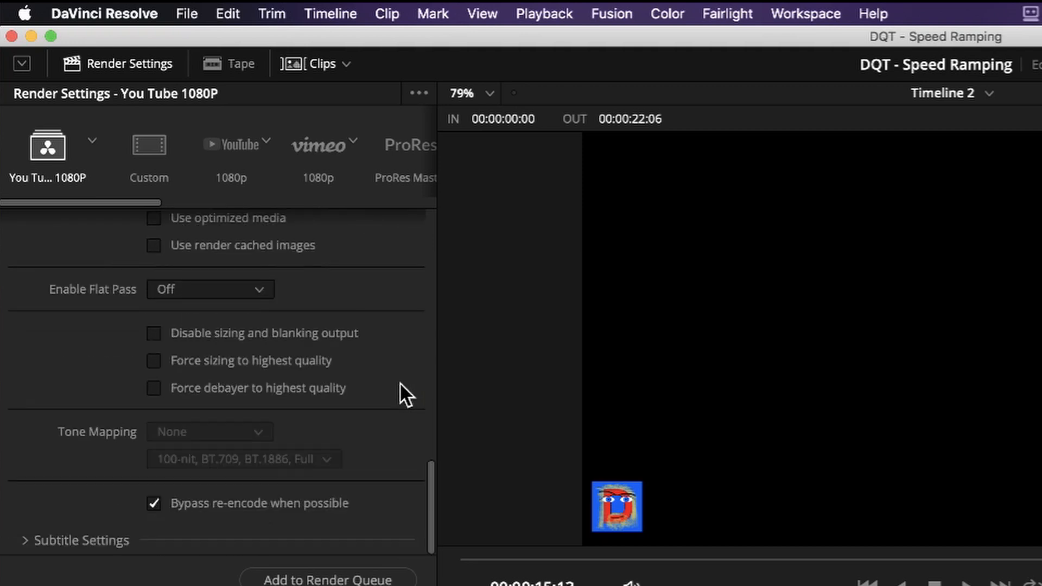
pyautogui.click(400, 382)
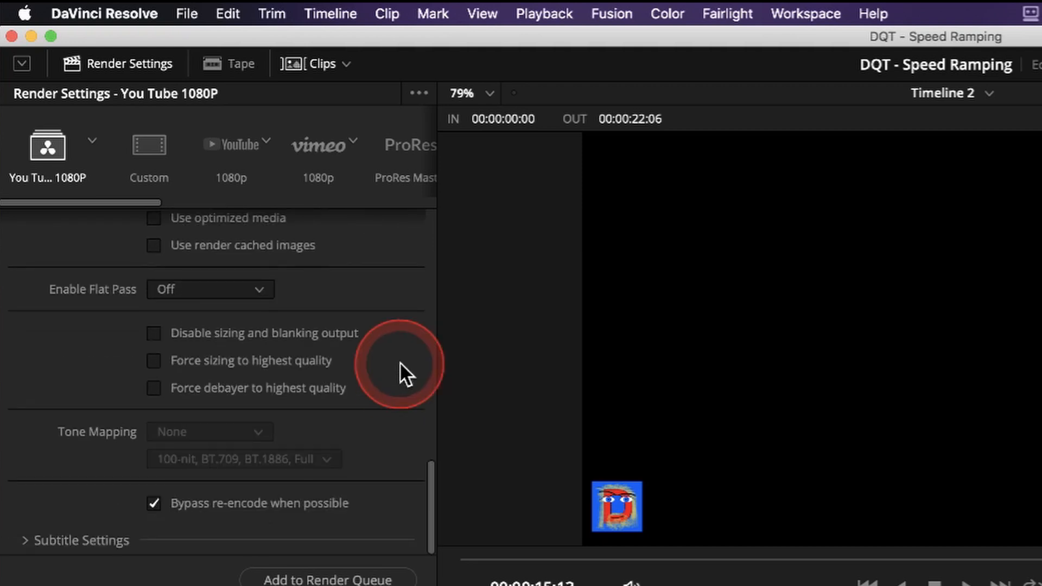
pyautogui.scroll(20, 399, 362)
pyautogui.scroll(10, 399, 361)
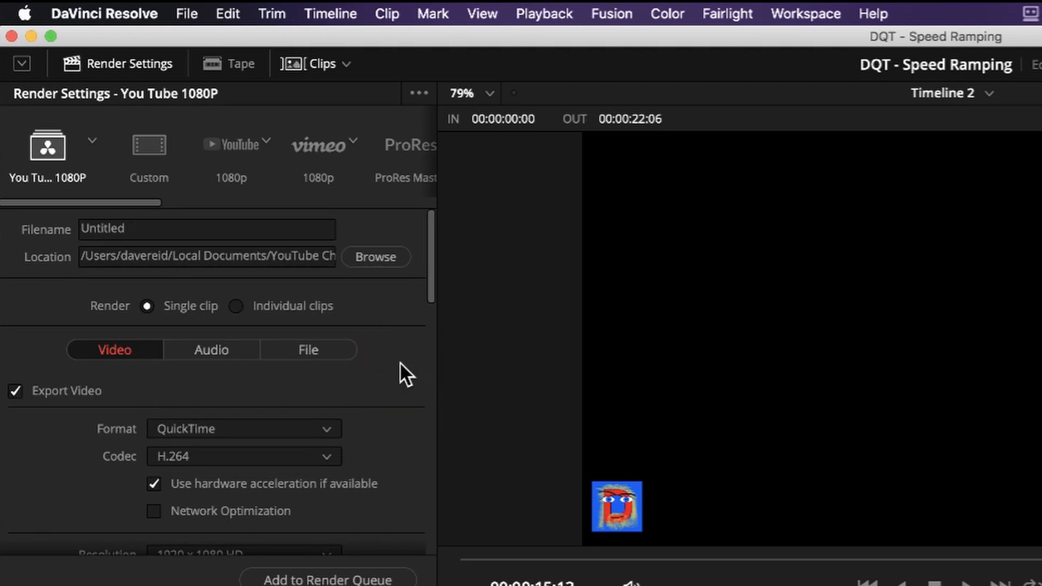
# - Save the current render settings as a new preset named 1080P 30fps YouTube QT
pyautogui.click(421, 92)
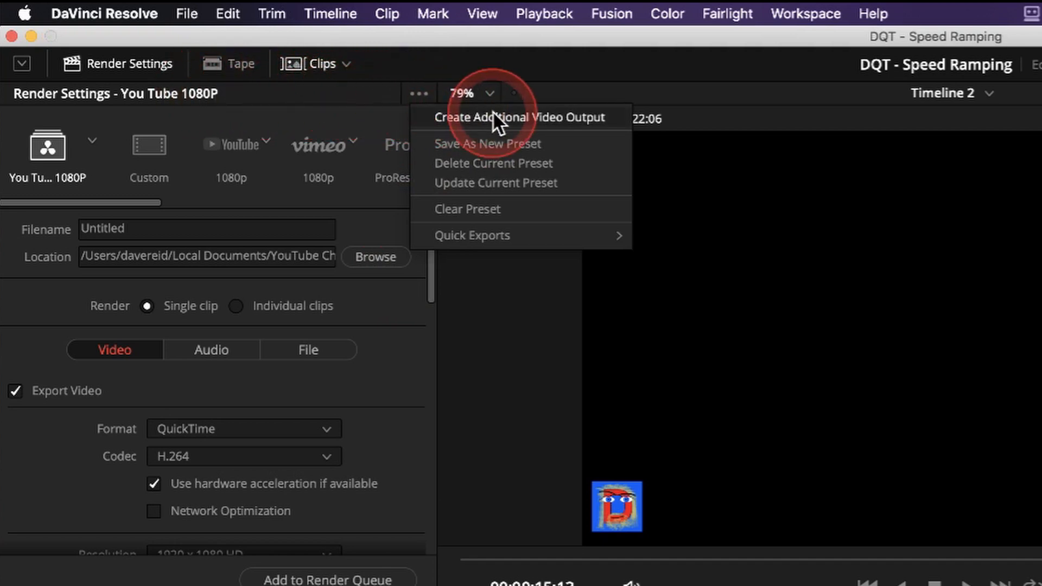
pyautogui.click(553, 144)
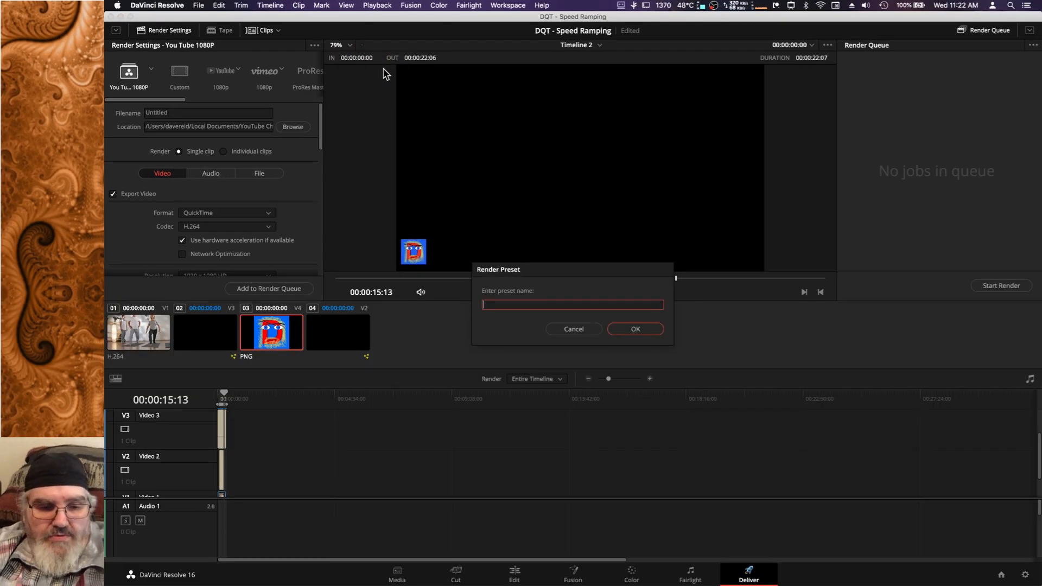
pyautogui.write('1080P 30fps')
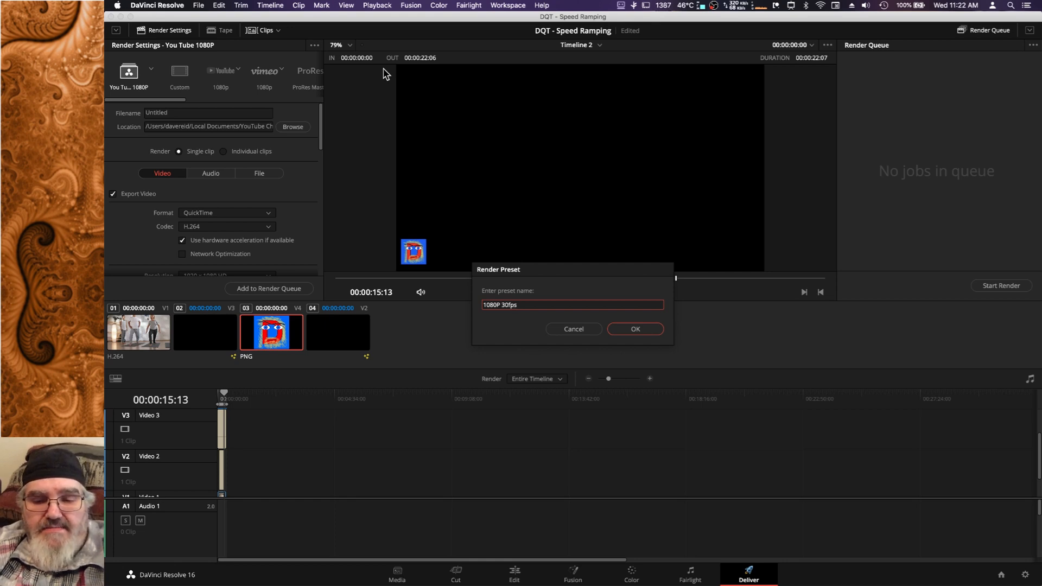
pyautogui.write('YouTube')
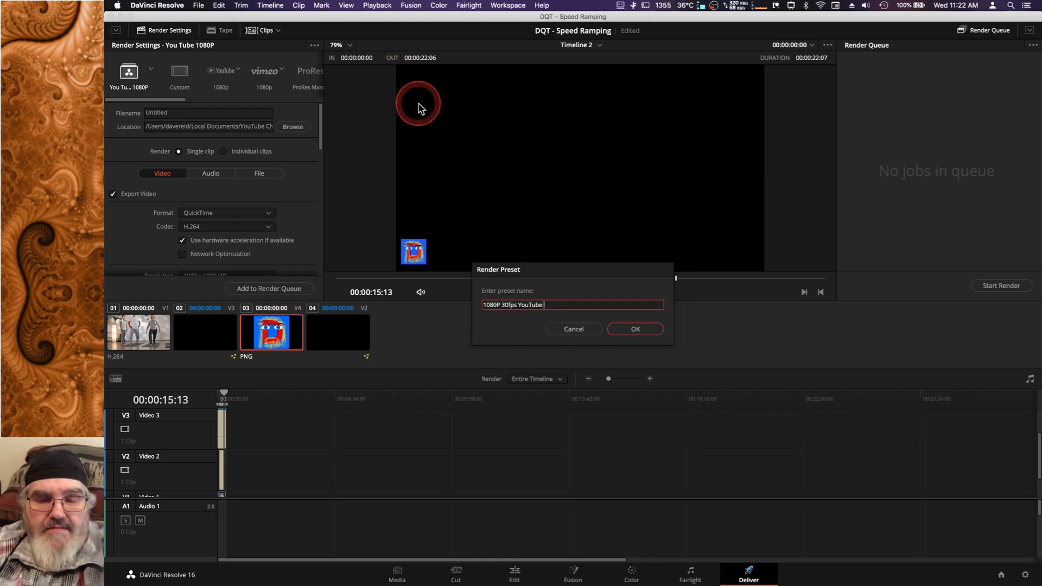
pyautogui.write('T')
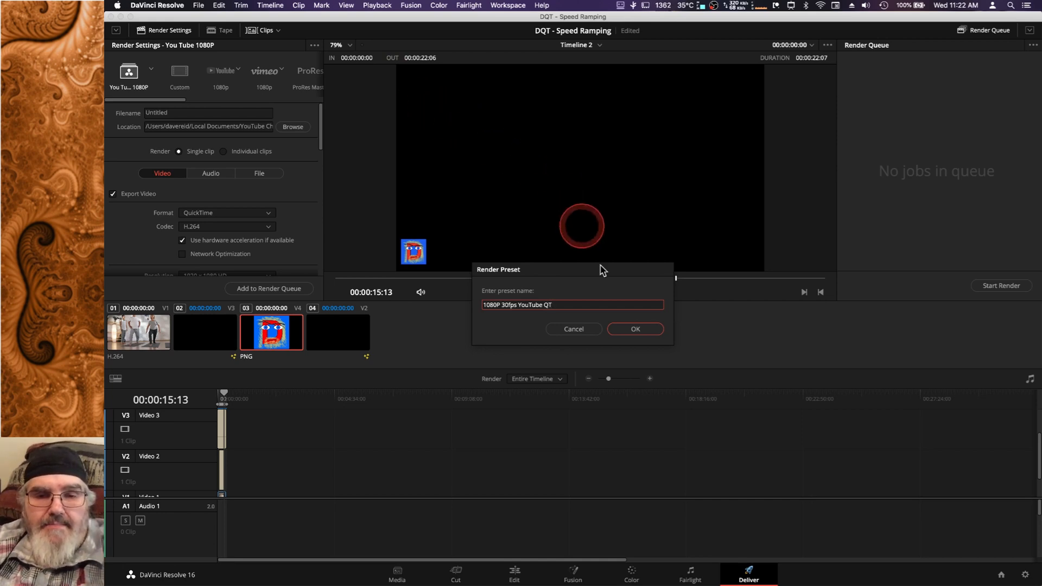
pyautogui.click(636, 330)
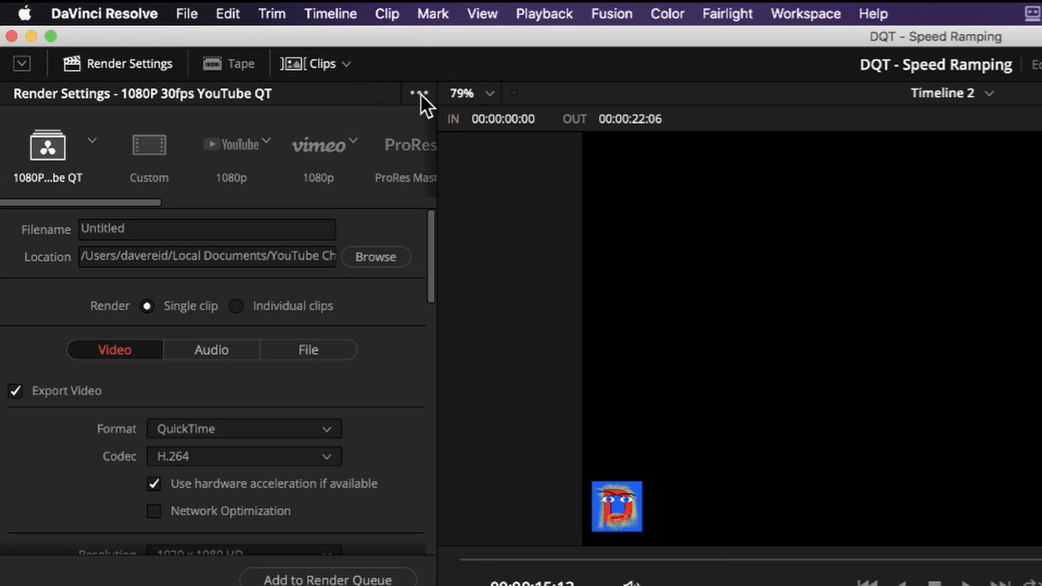
# - Enable the 1080P 30fps YouTube QT preset for Quick Exports
pyautogui.click(420, 93)
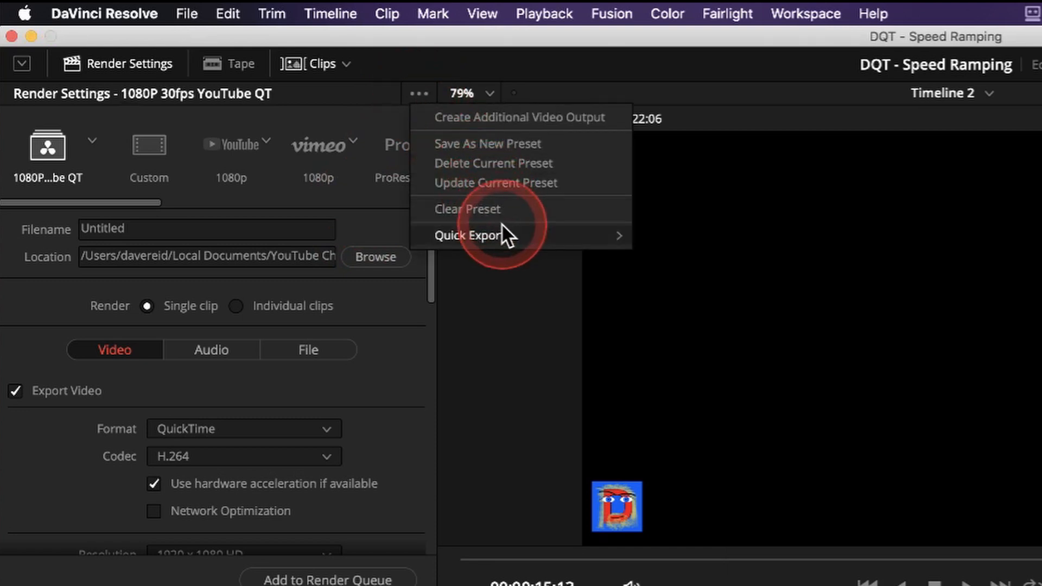
pyautogui.moveTo(514, 232)
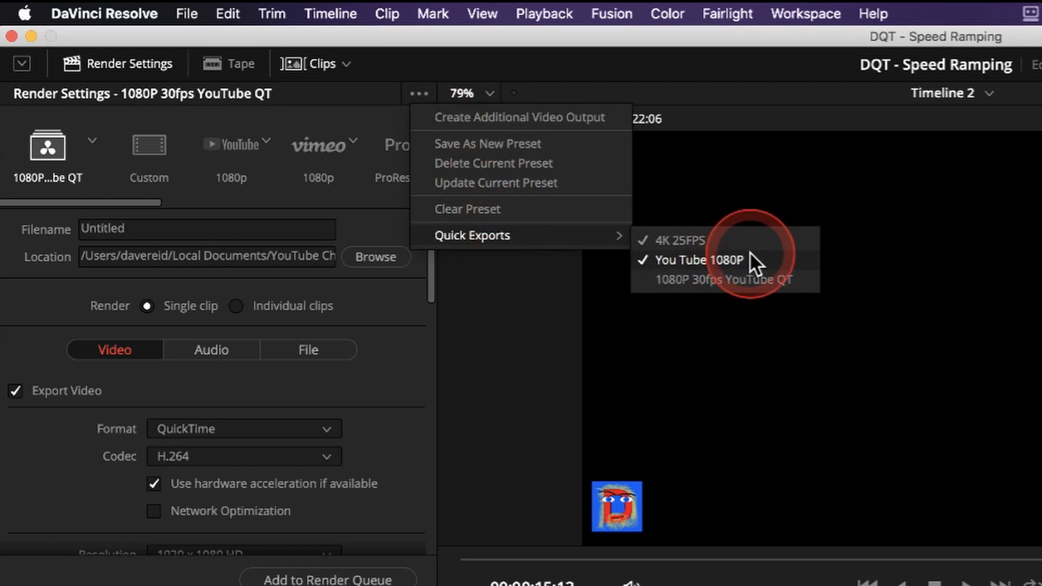
pyautogui.click(713, 278)
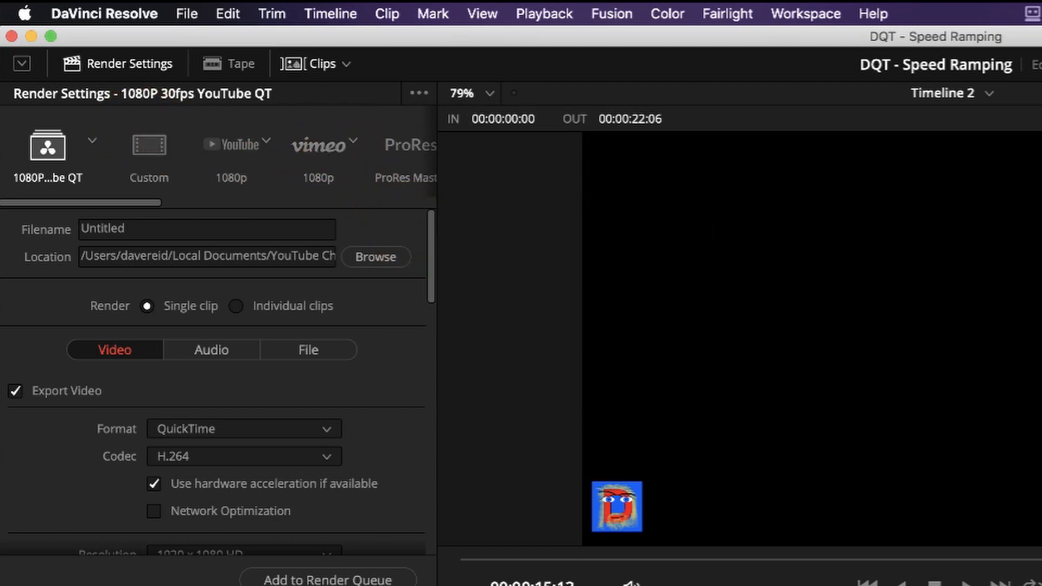
# - Return to the Edit page and choose the 1080P 30fps YouTube QT preset in Quick Export
pyautogui.hotkey('shift', '4')
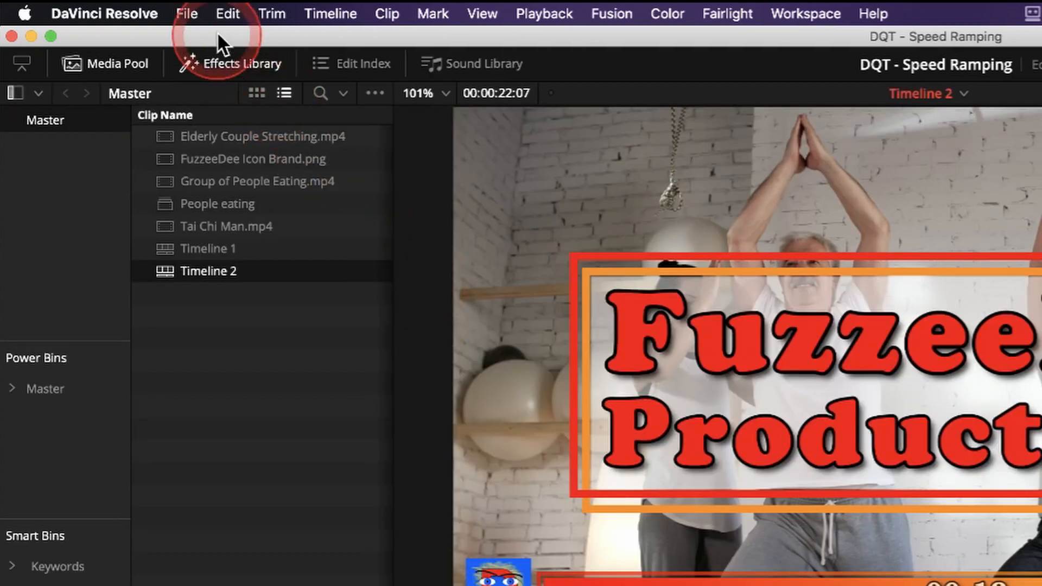
pyautogui.click(191, 13)
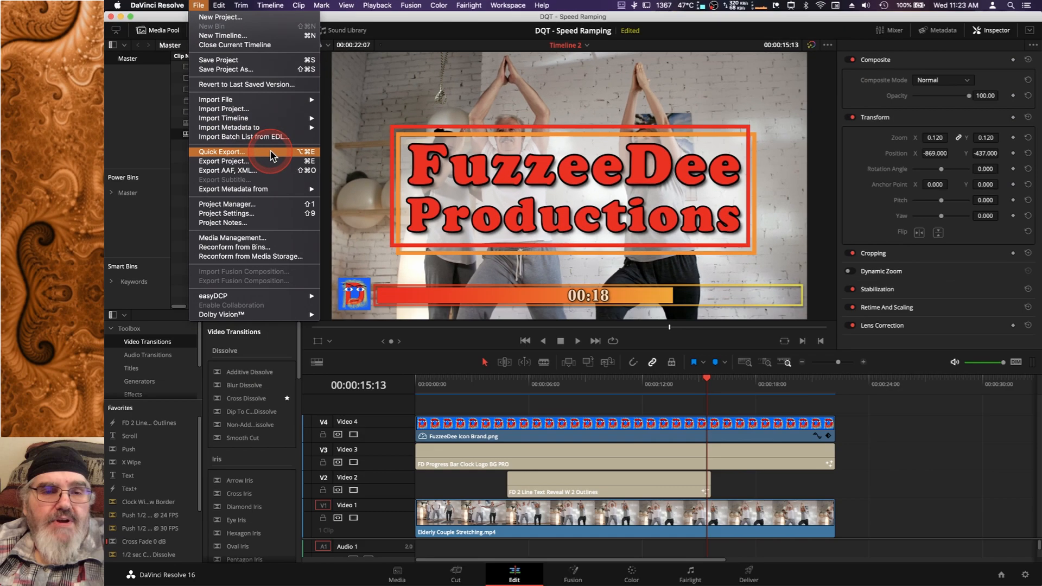
pyautogui.click(271, 157)
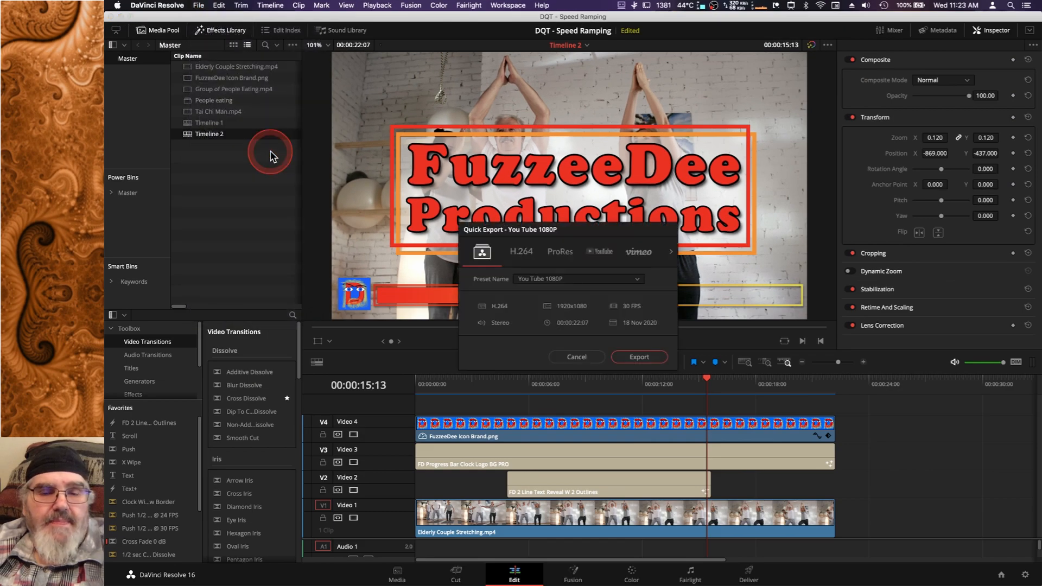
pyautogui.click(638, 281)
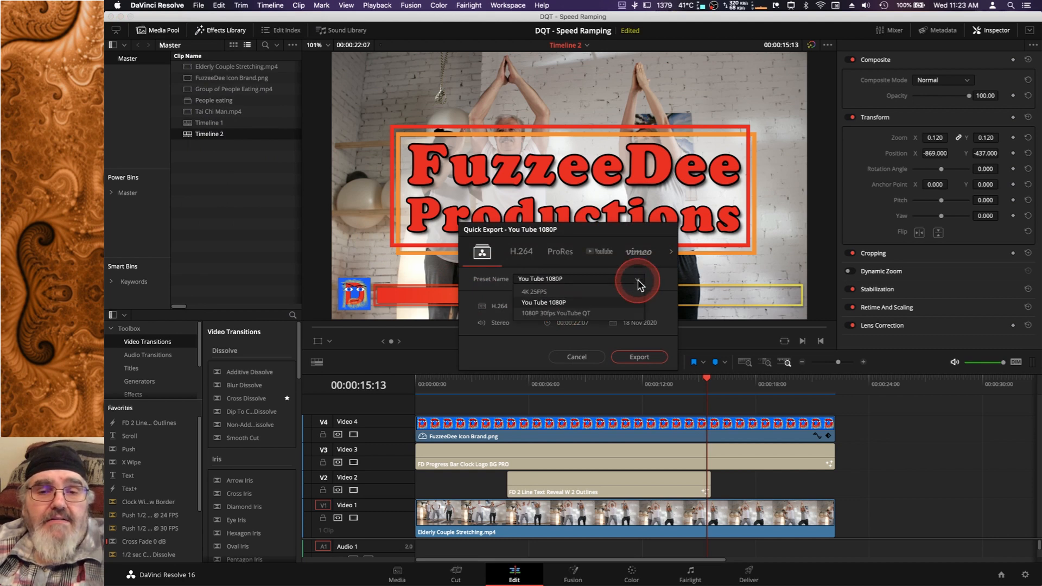
pyautogui.moveTo(639, 284); pyautogui.dragTo(607, 319)
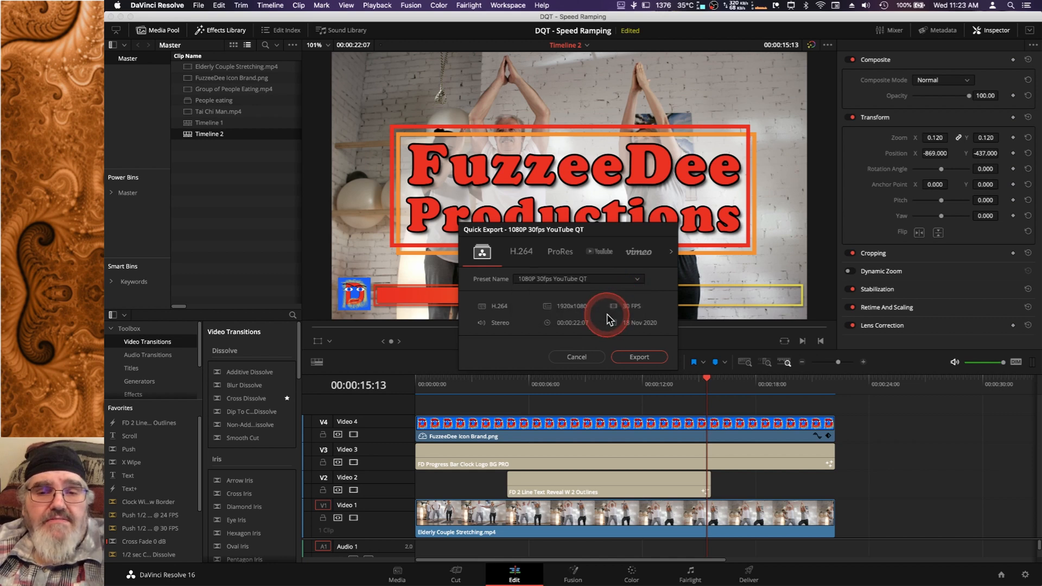
# - View the export destination choices for Timeline 2, and cancel the Quick Export without saving
pyautogui.click(641, 357)
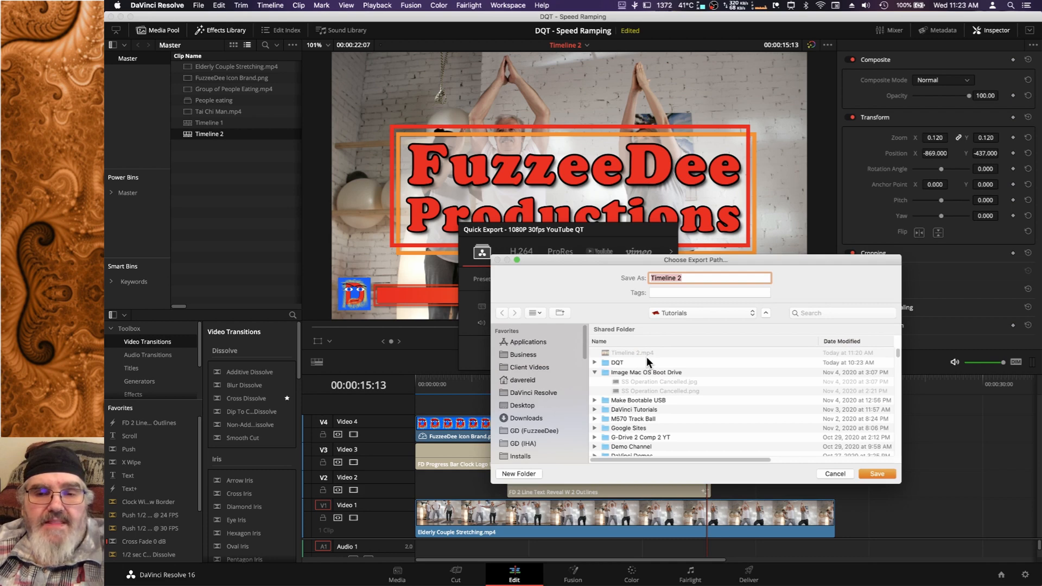
pyautogui.click(791, 384)
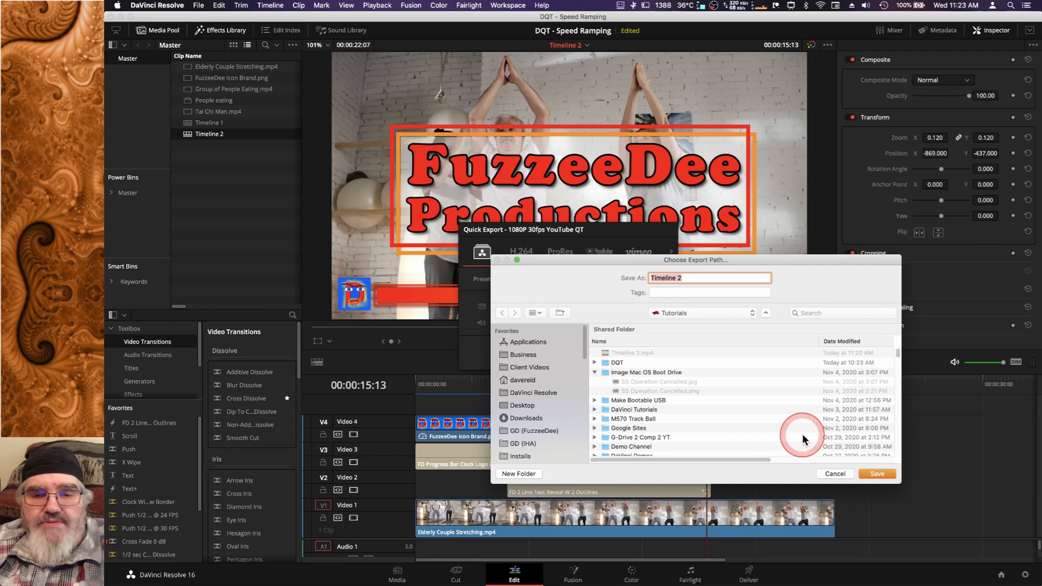
pyautogui.click(839, 474)
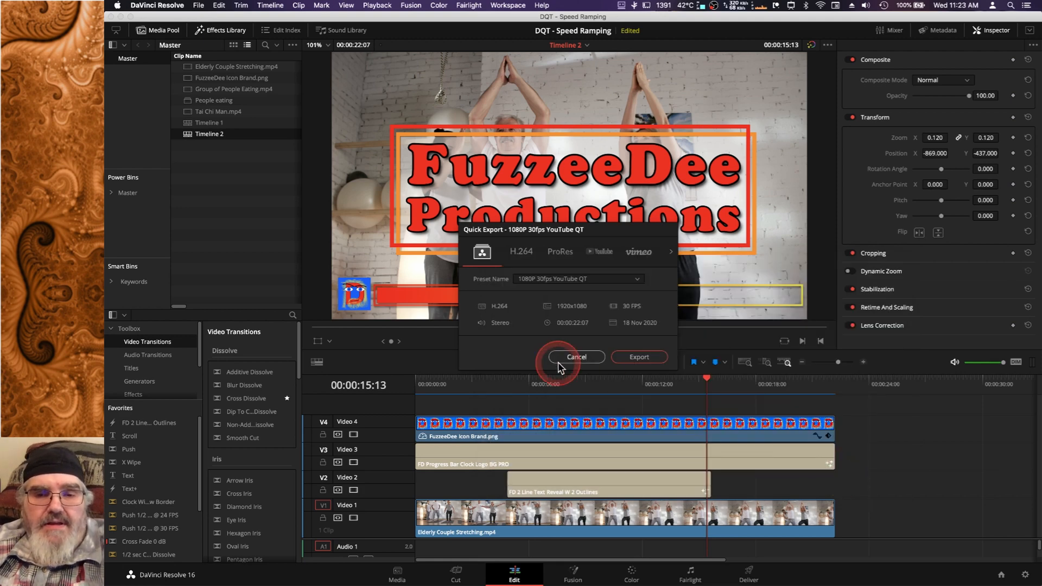
pyautogui.click(584, 355)
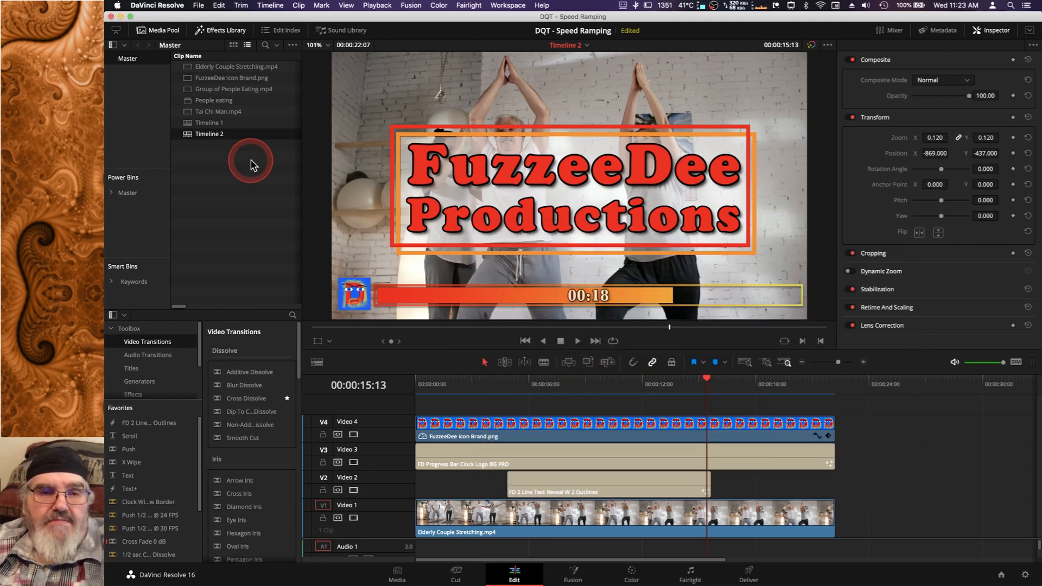
# - Search the commands in Keyboard Customization for "quick" and select the Quick Export command
pyautogui.click(169, 6)
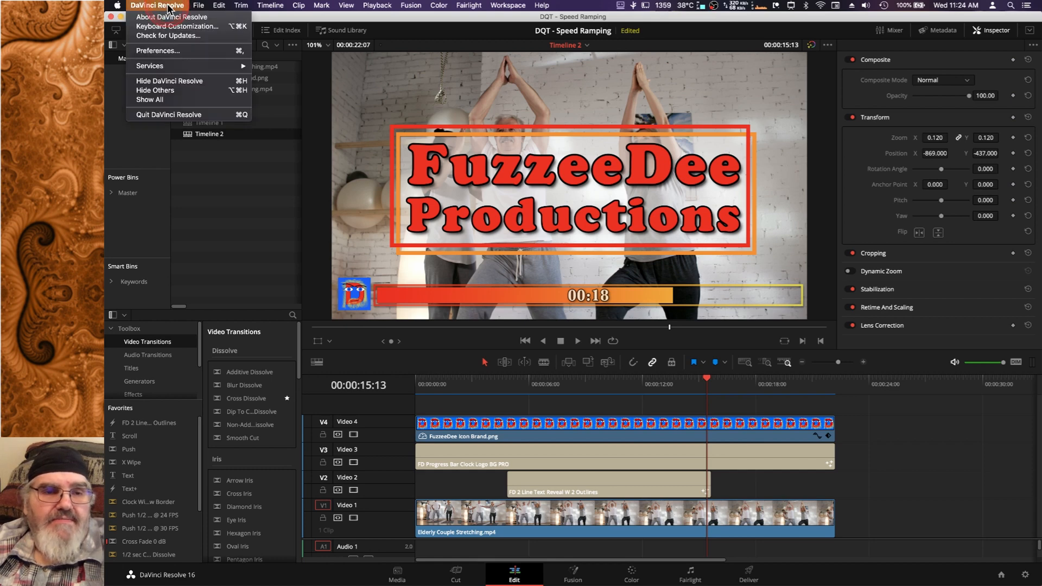
pyautogui.click(196, 27)
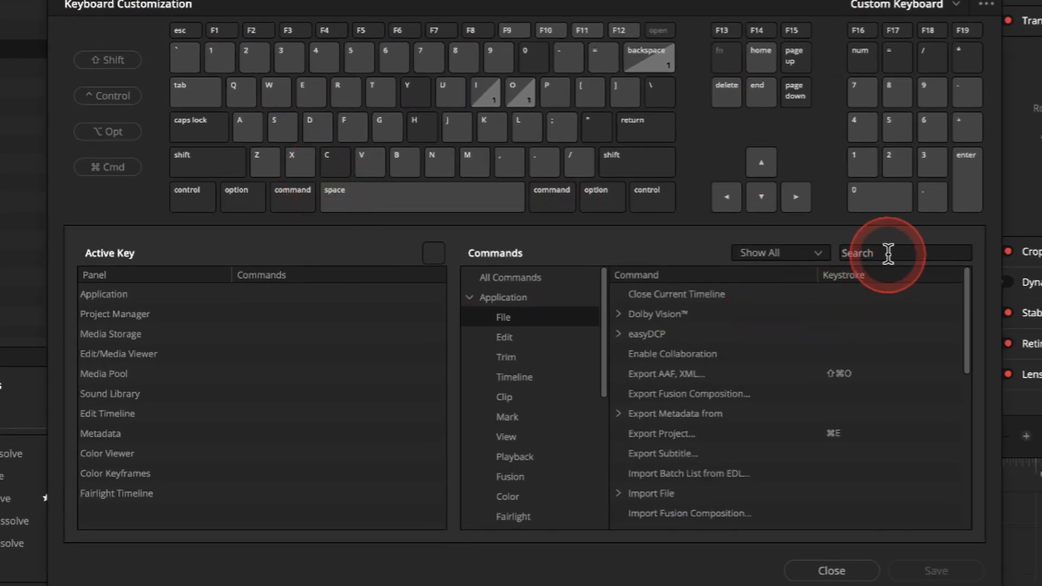
pyautogui.click(887, 253)
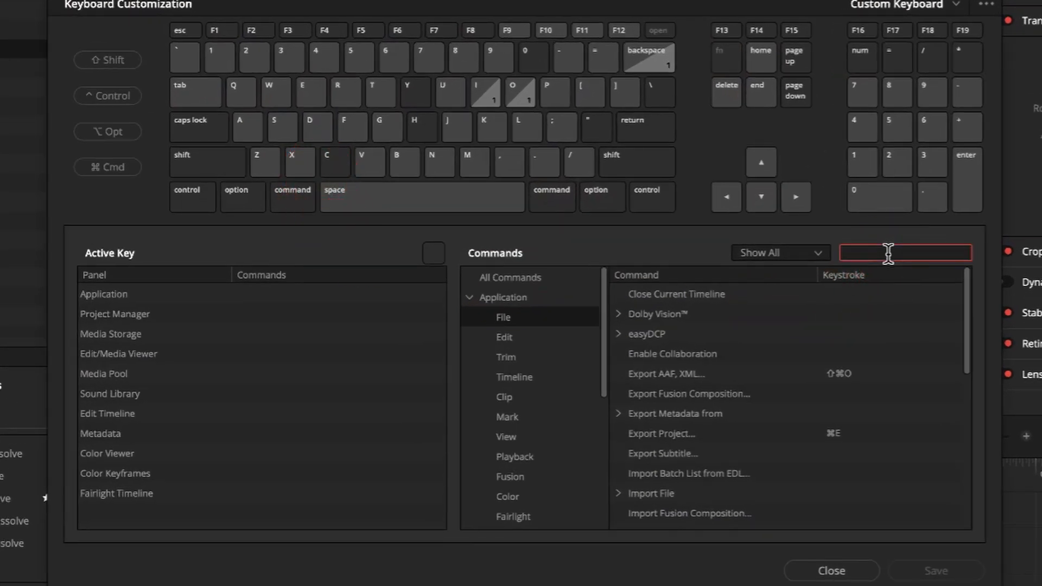
pyautogui.write('quick')
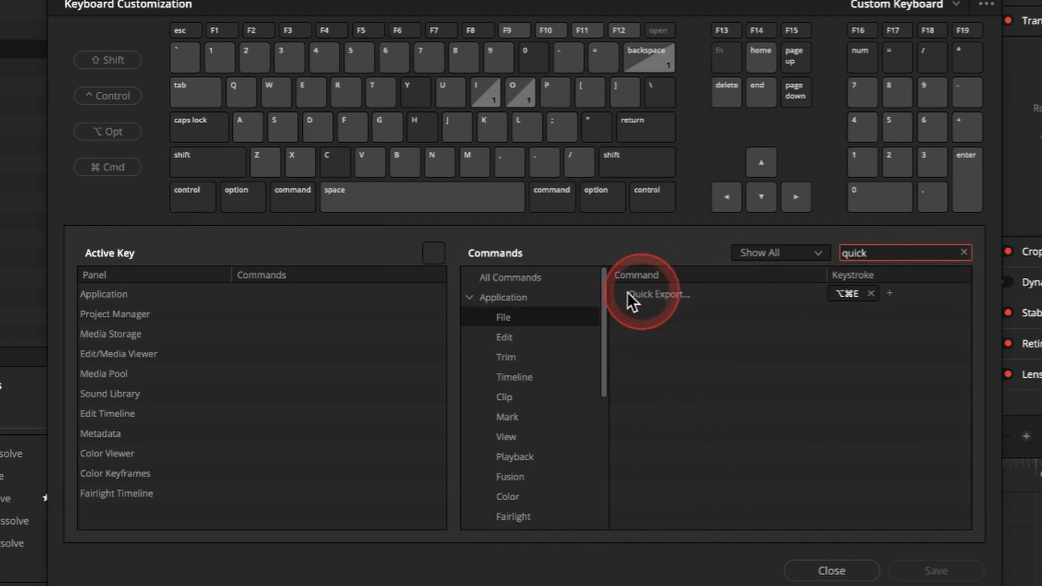
pyautogui.click(666, 294)
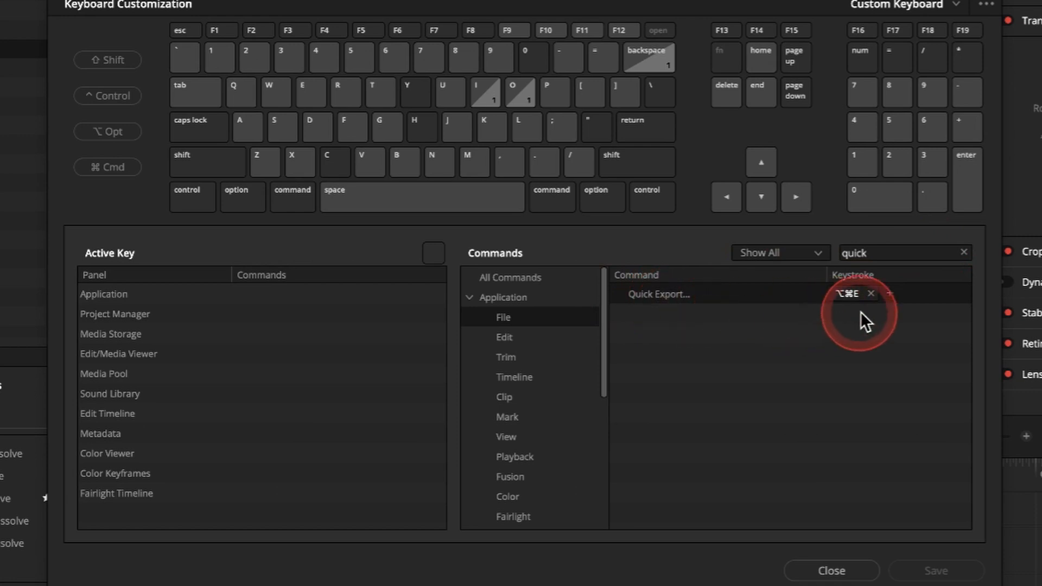
# - Replace the Quick Export keystroke with Option+Command+E, save the keyboard customization and close it
pyautogui.click(872, 294)
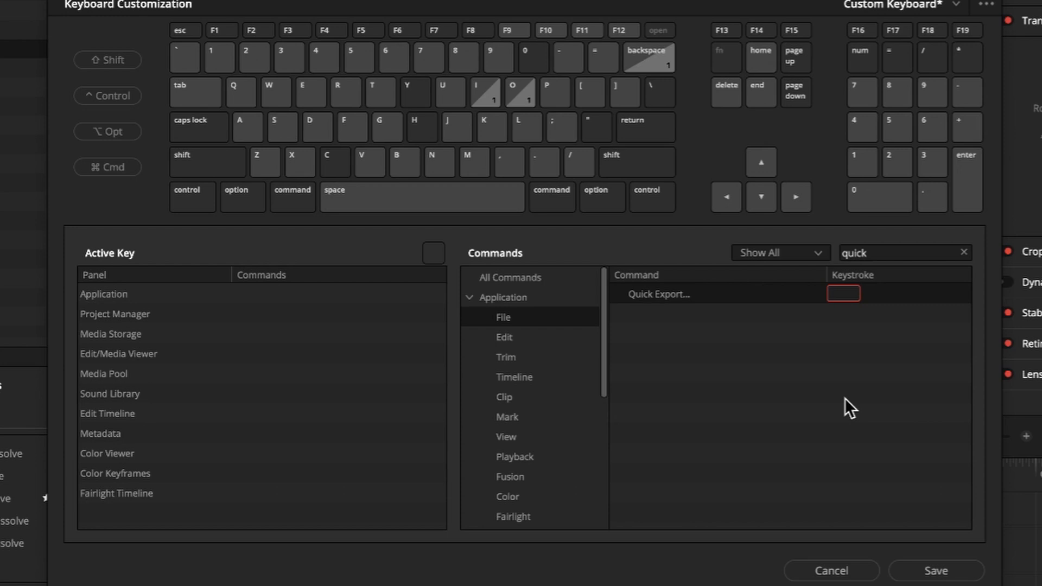
pyautogui.press('alt+super+e')
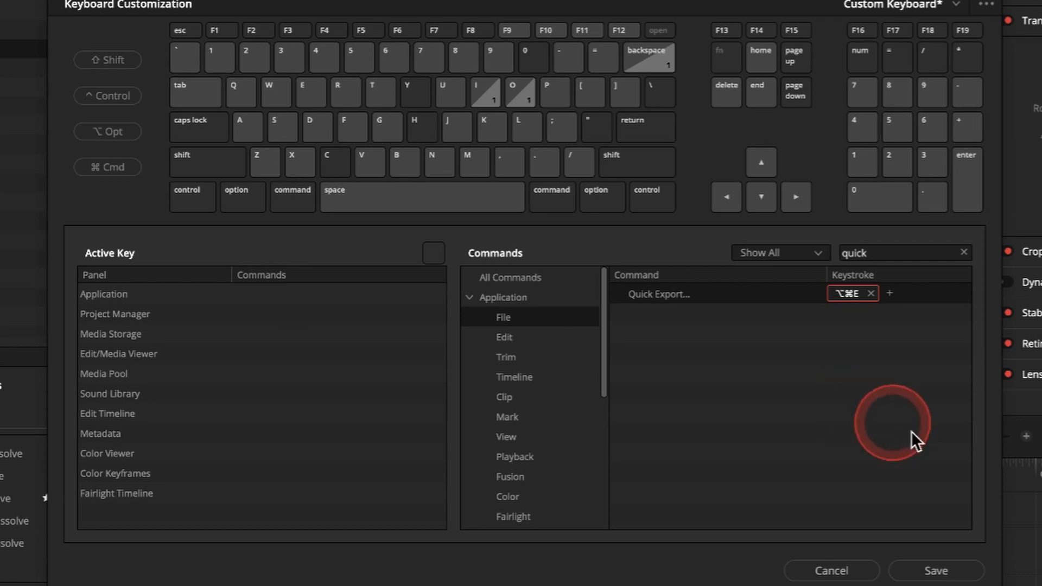
pyautogui.click(937, 571)
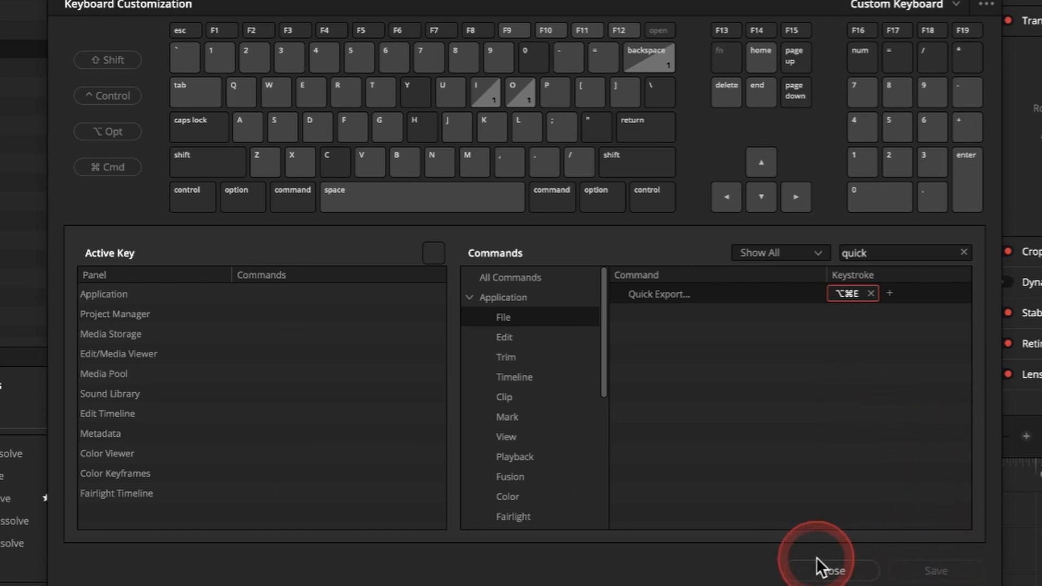
pyautogui.click(838, 571)
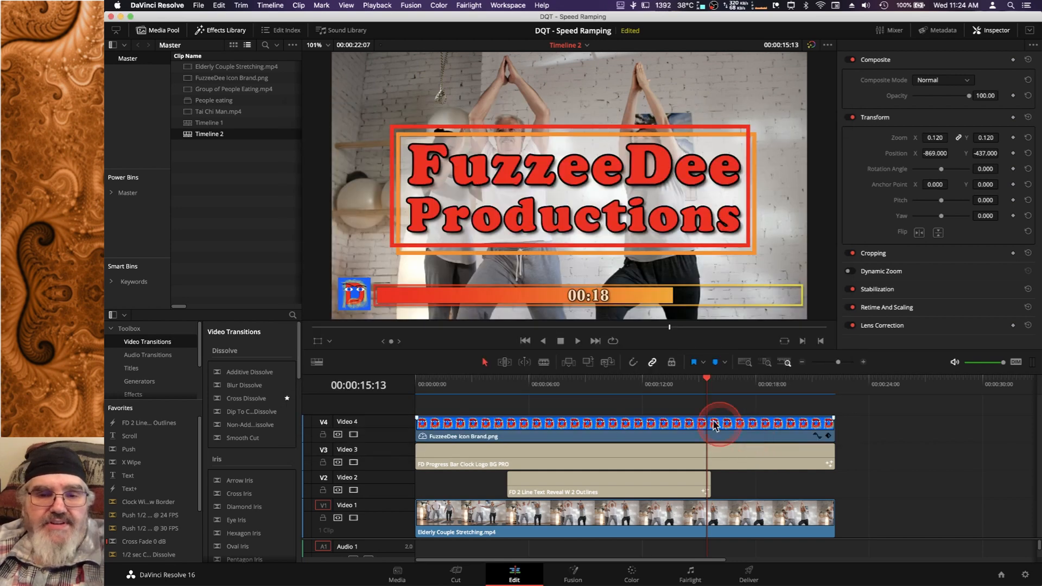
# - Test the Quick Export keyboard shortcut from the timeline and dismiss the export dialog
pyautogui.click(769, 407)
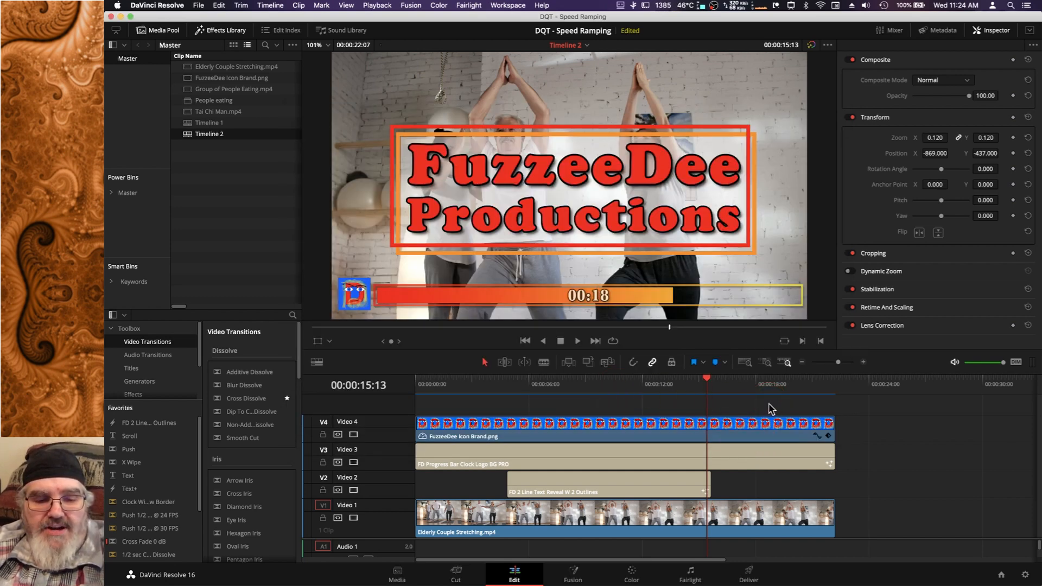
pyautogui.press('super+shift+e')
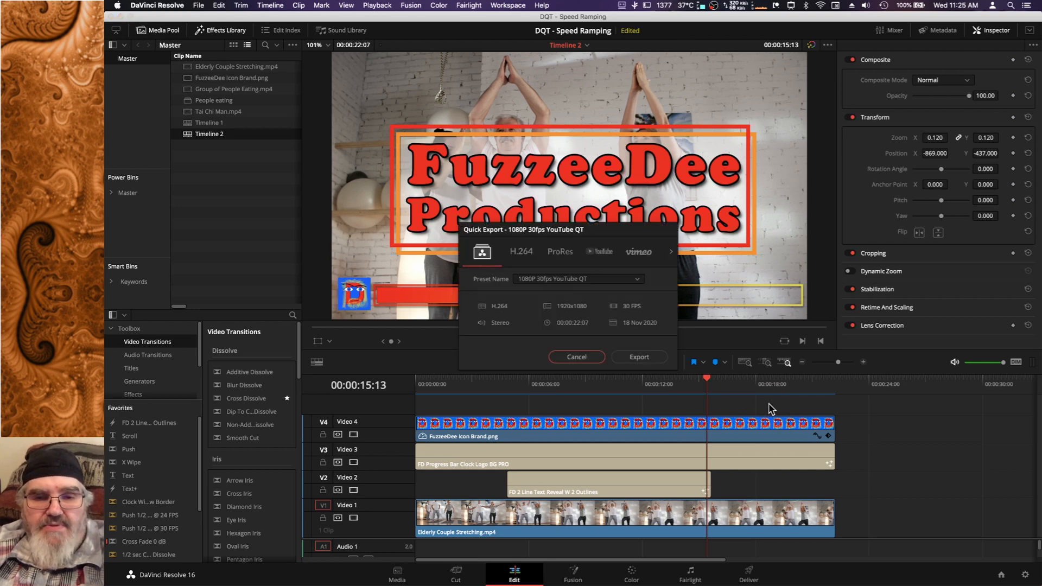
pyautogui.click(592, 360)
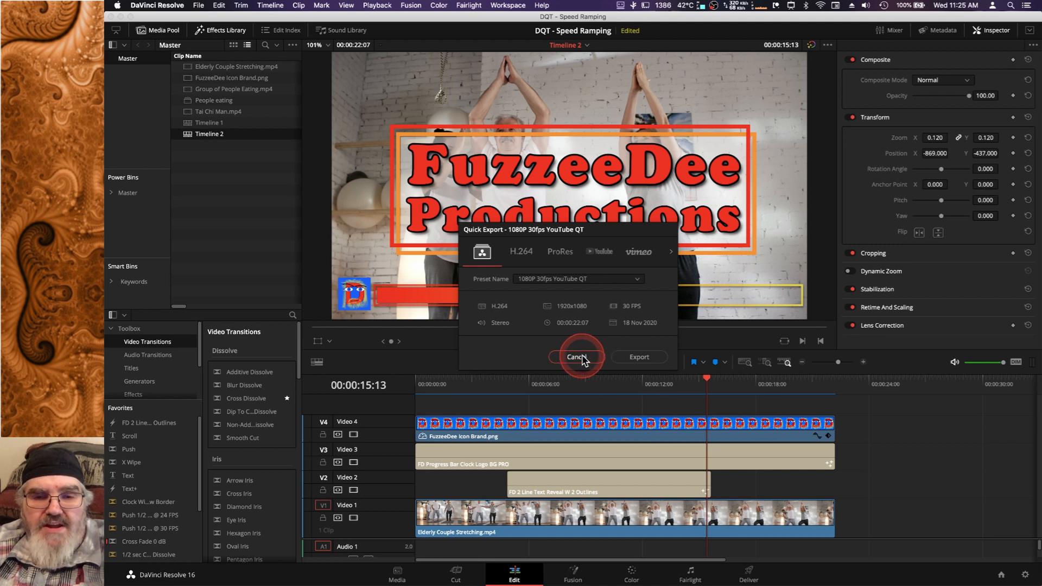
pyautogui.click(597, 356)
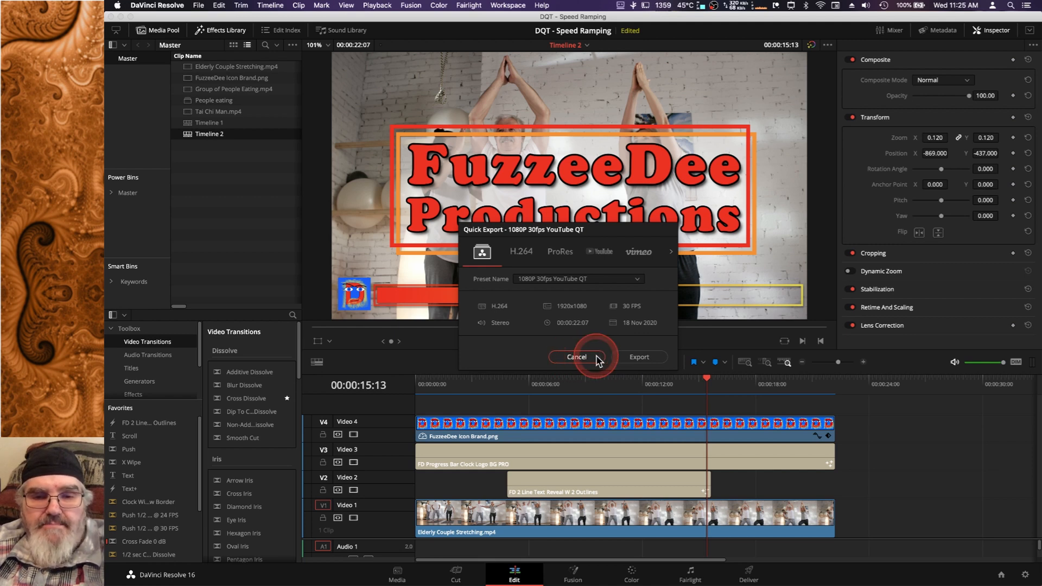
pyautogui.click(574, 358)
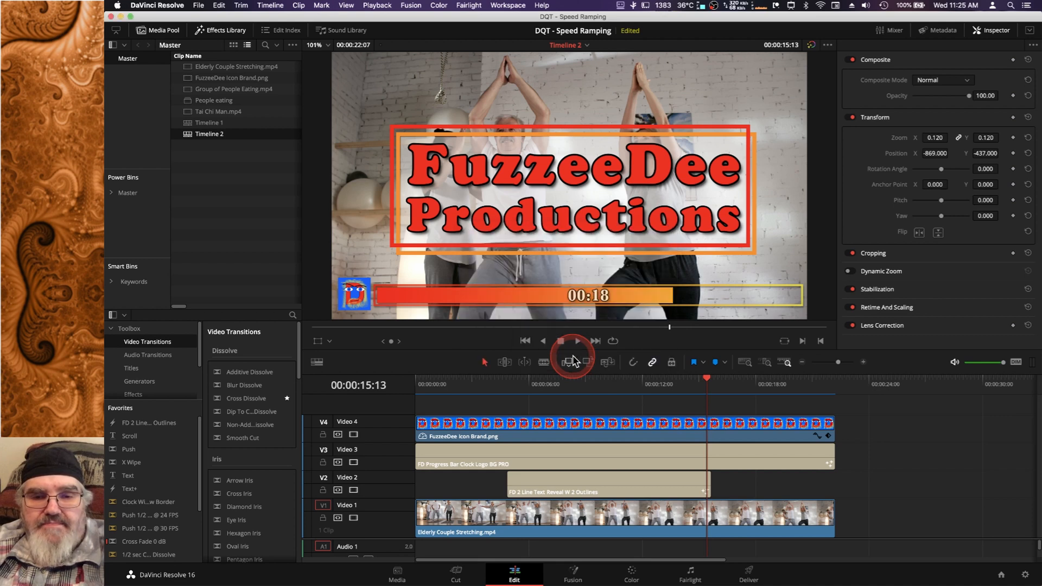